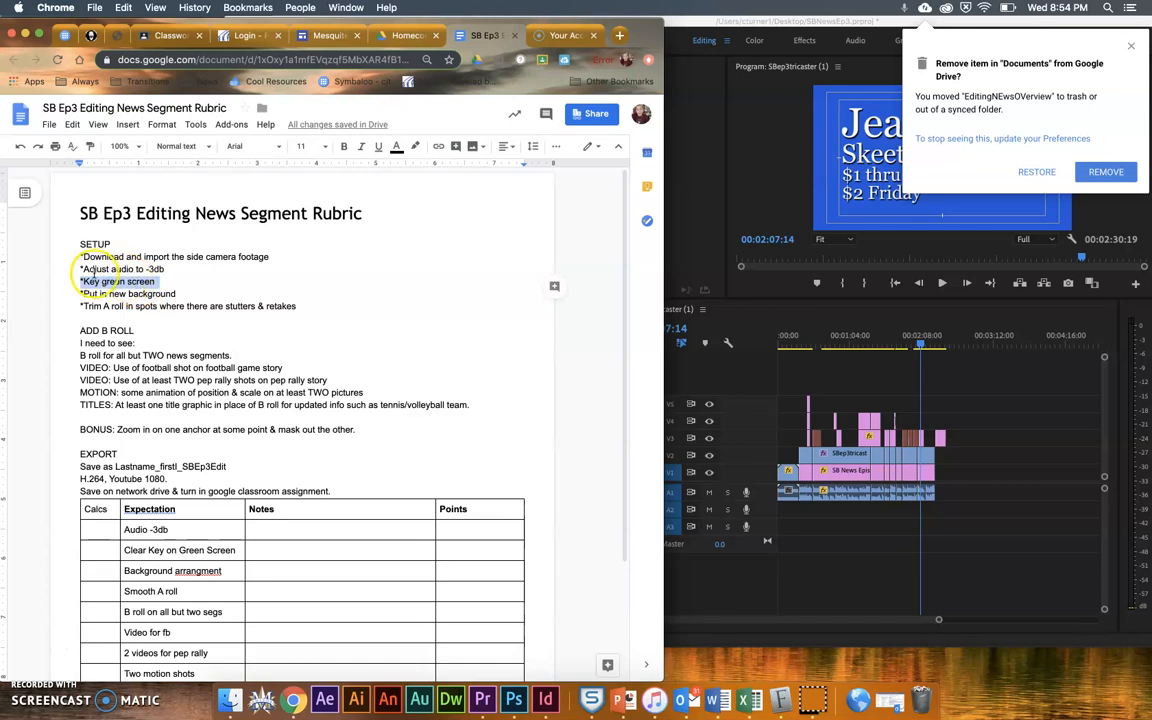
# Open the Key the Green Screen Instructions assignment in the Google Classroom classwork list to examine its attached resources.
pyautogui.click(160, 35)
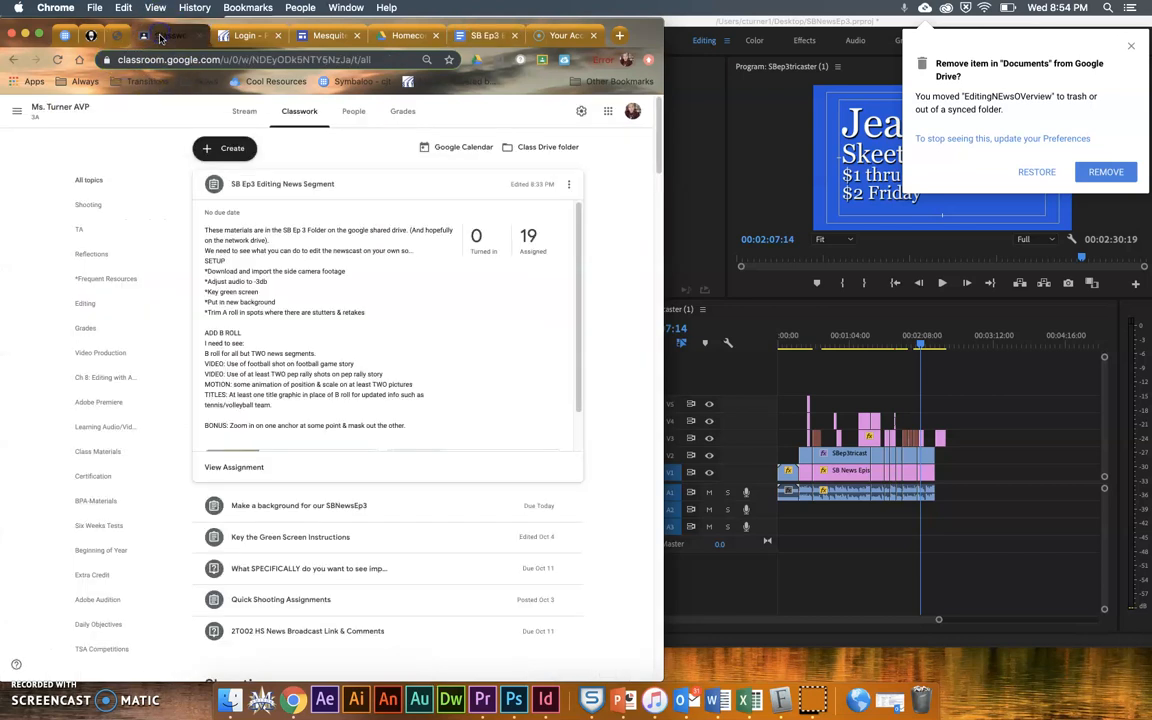
pyautogui.click(310, 538)
pyautogui.click(268, 488)
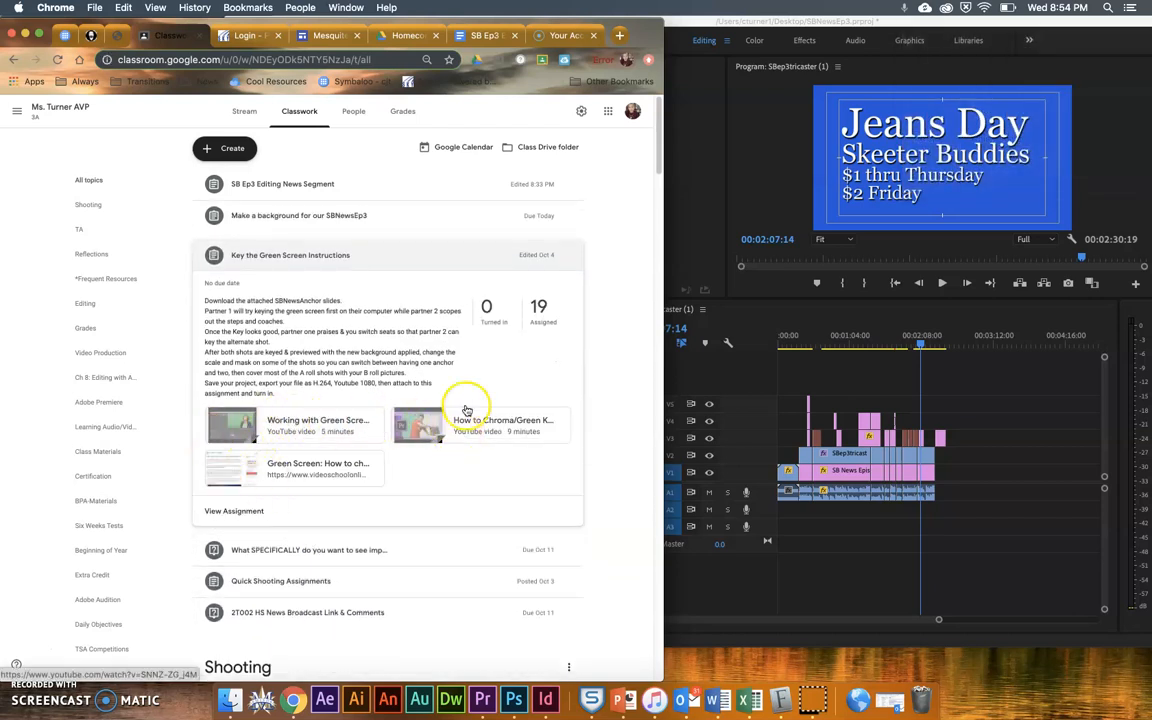
# Return to the SB Ep3 Editing News Segment Rubric document and close the extra account page beside it.
pyautogui.click(478, 35)
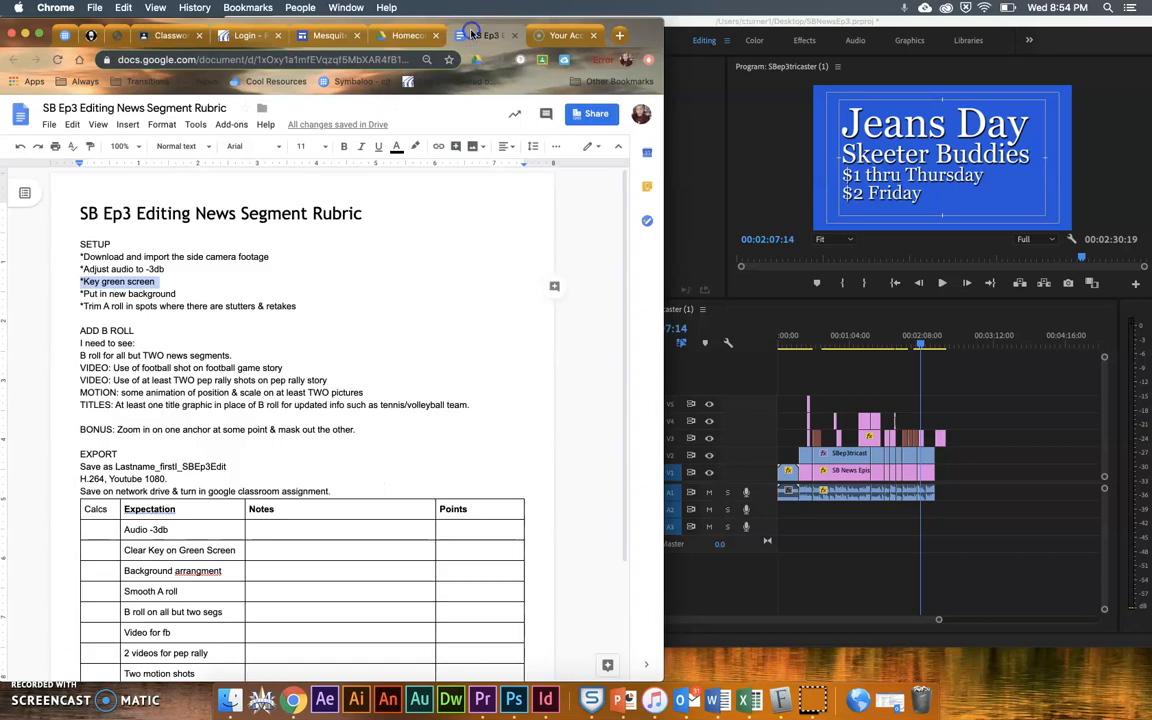
pyautogui.click(557, 37)
pyautogui.click(592, 37)
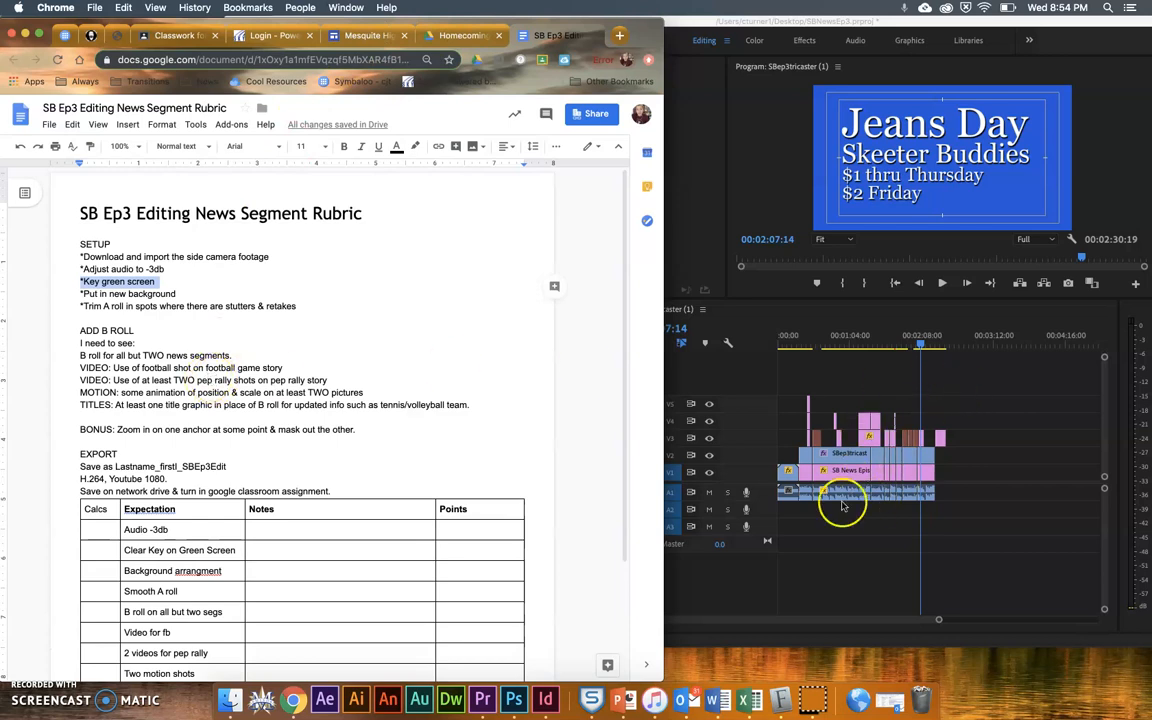
# Switch to Premiere Pro and scrub the SBep3tricaster (1) sequence to review the keyed anchor shot and the volleyball title graphic.
pyautogui.click(926, 345)
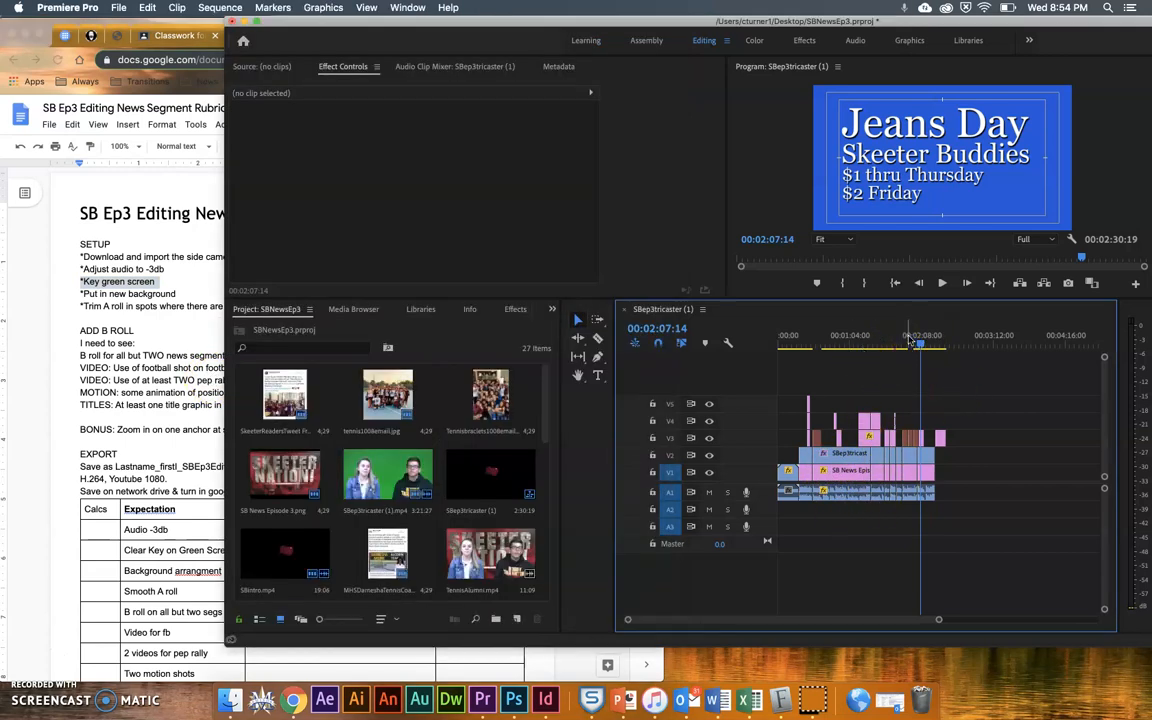
pyautogui.moveTo(919, 343); pyautogui.dragTo(851, 347)
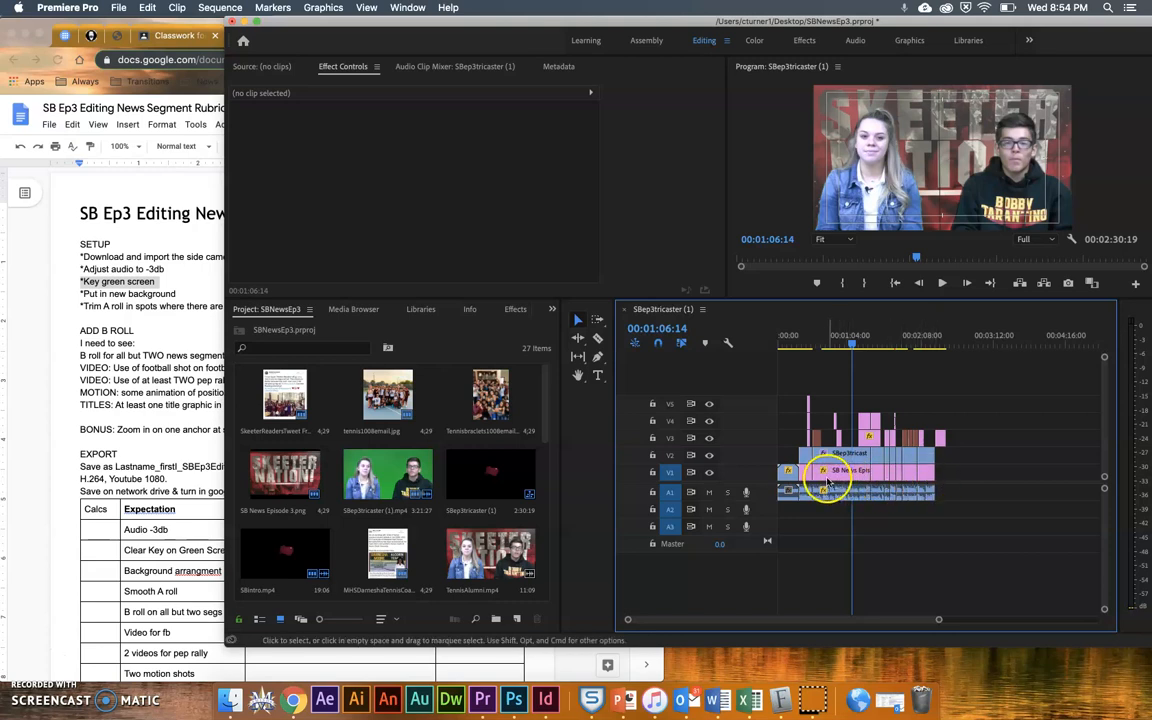
pyautogui.click(103, 293)
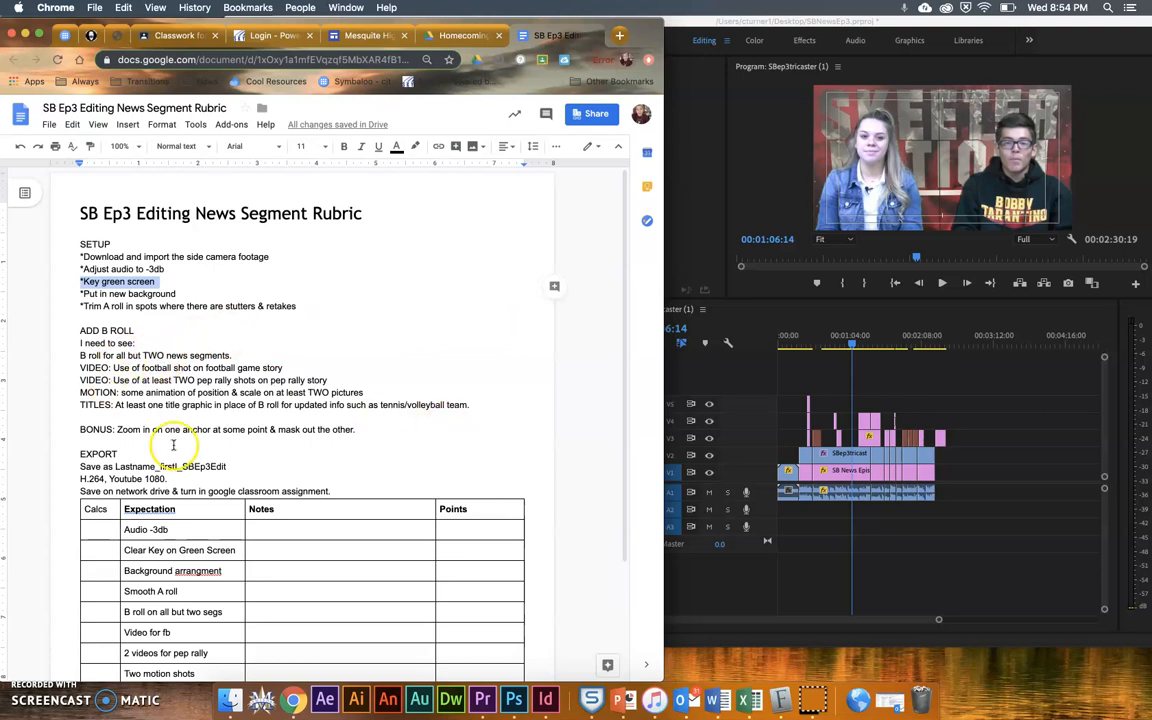
pyautogui.click(790, 335)
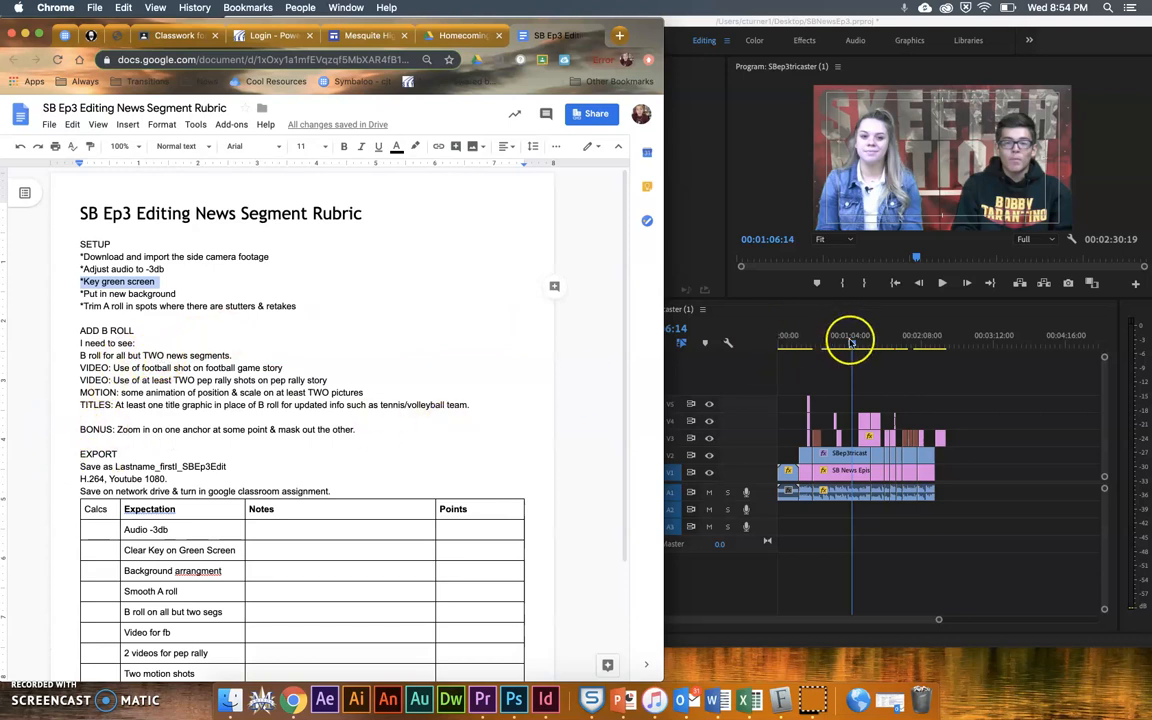
pyautogui.moveTo(855, 347); pyautogui.dragTo(895, 352)
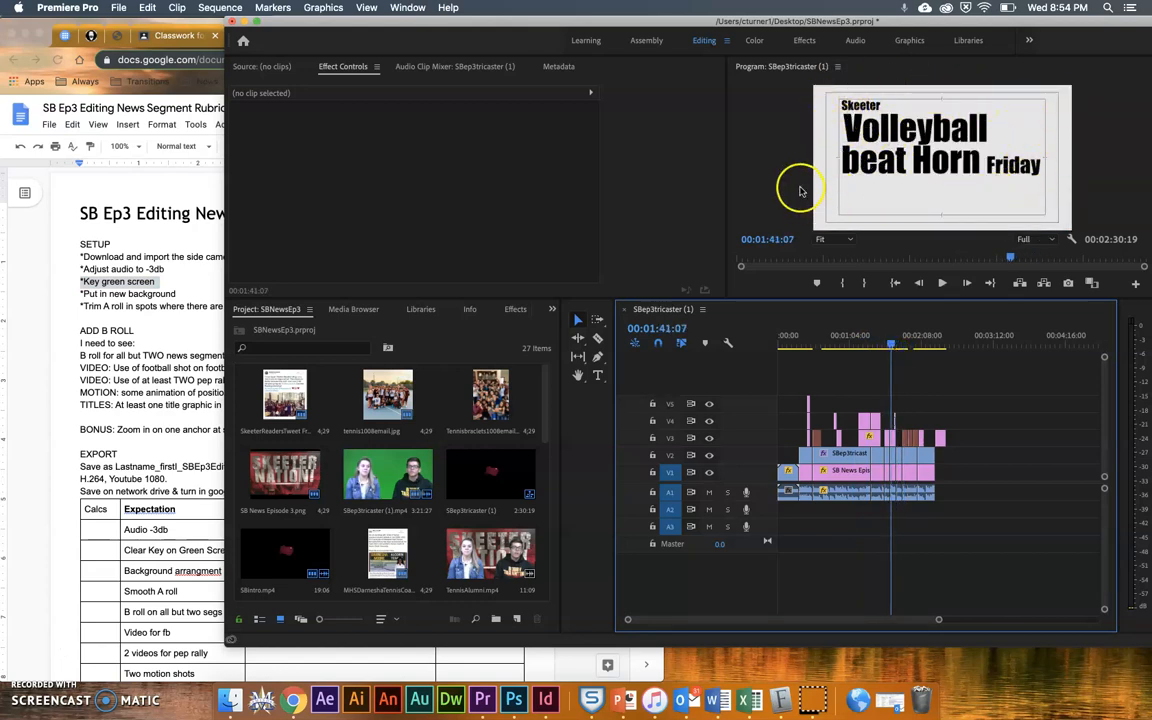
# Turn the Program monitor's safe margins off and back on over the volleyball title graphic.
pyautogui.rightClick(928, 150)
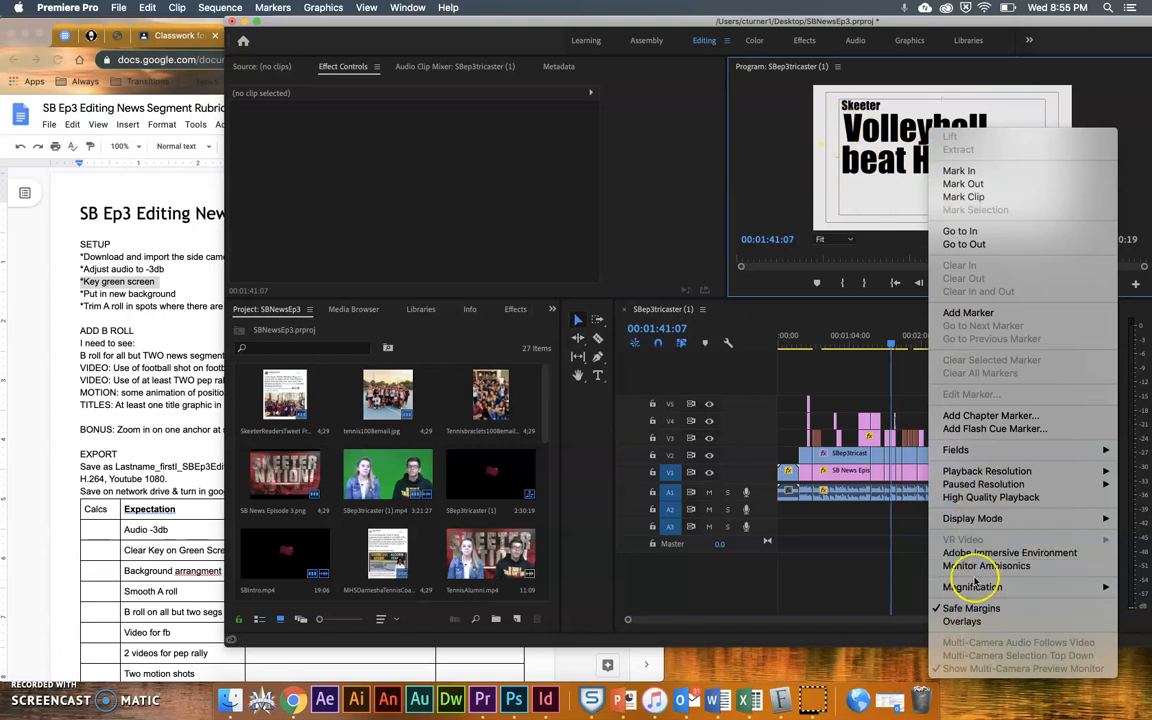
pyautogui.click(972, 608)
pyautogui.rightClick(941, 130)
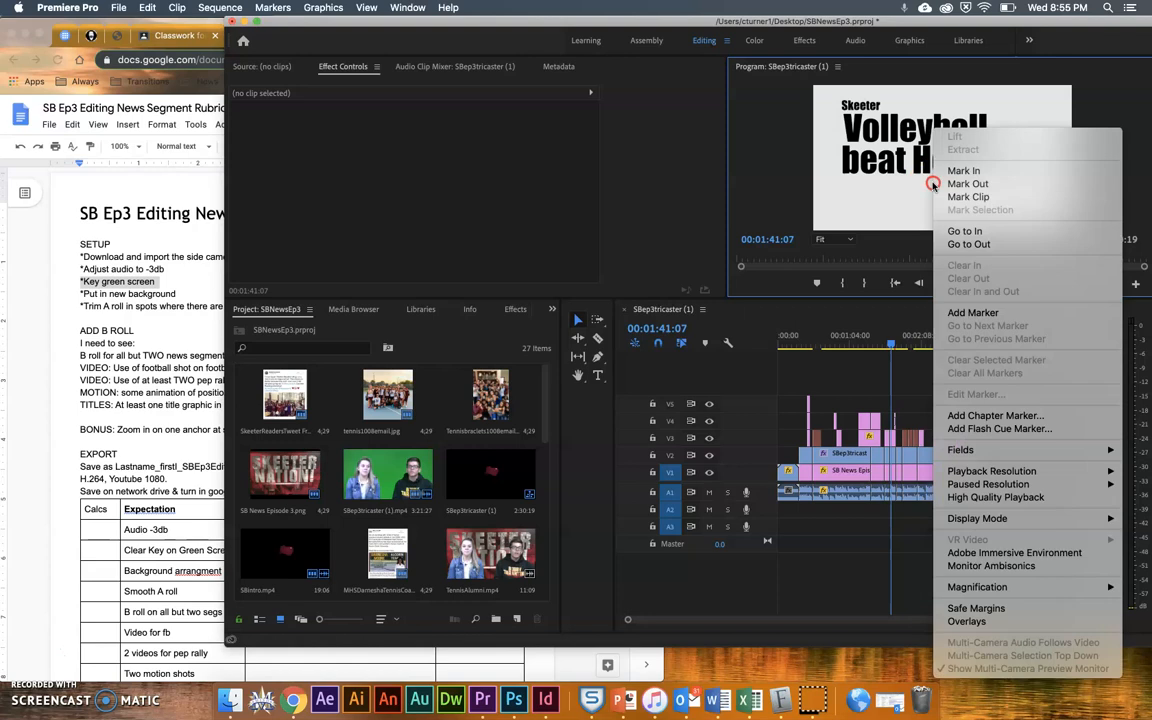
pyautogui.click(1011, 608)
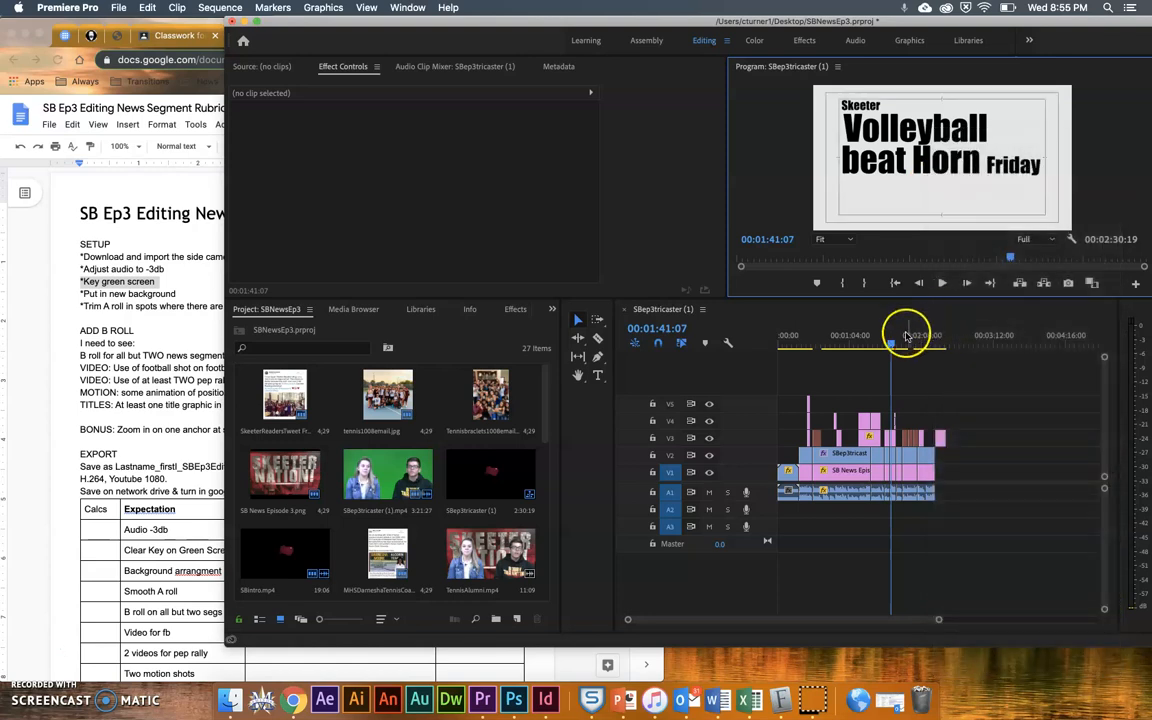
# Scrub between the Jeans Day title and the Skeeto Byte News opening title to check their text against the safe margins.
pyautogui.click(917, 342)
pyautogui.moveTo(917, 342); pyautogui.dragTo(925, 345)
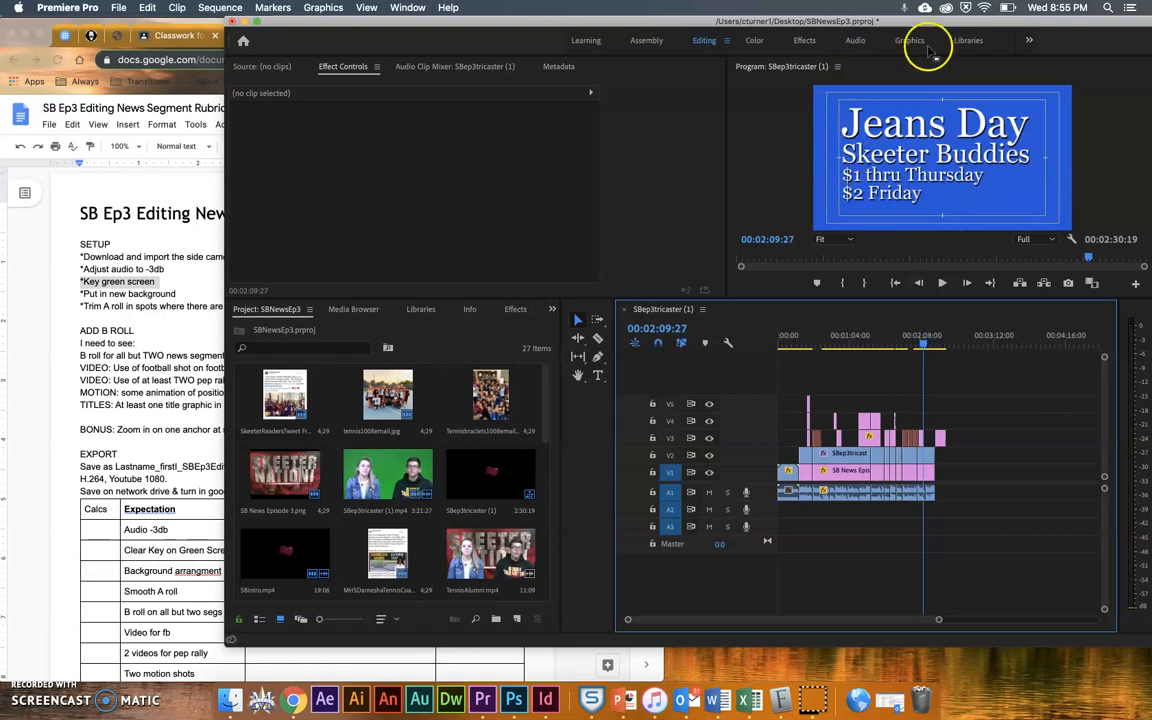
pyautogui.click(897, 345)
pyautogui.moveTo(887, 357); pyautogui.dragTo(783, 368)
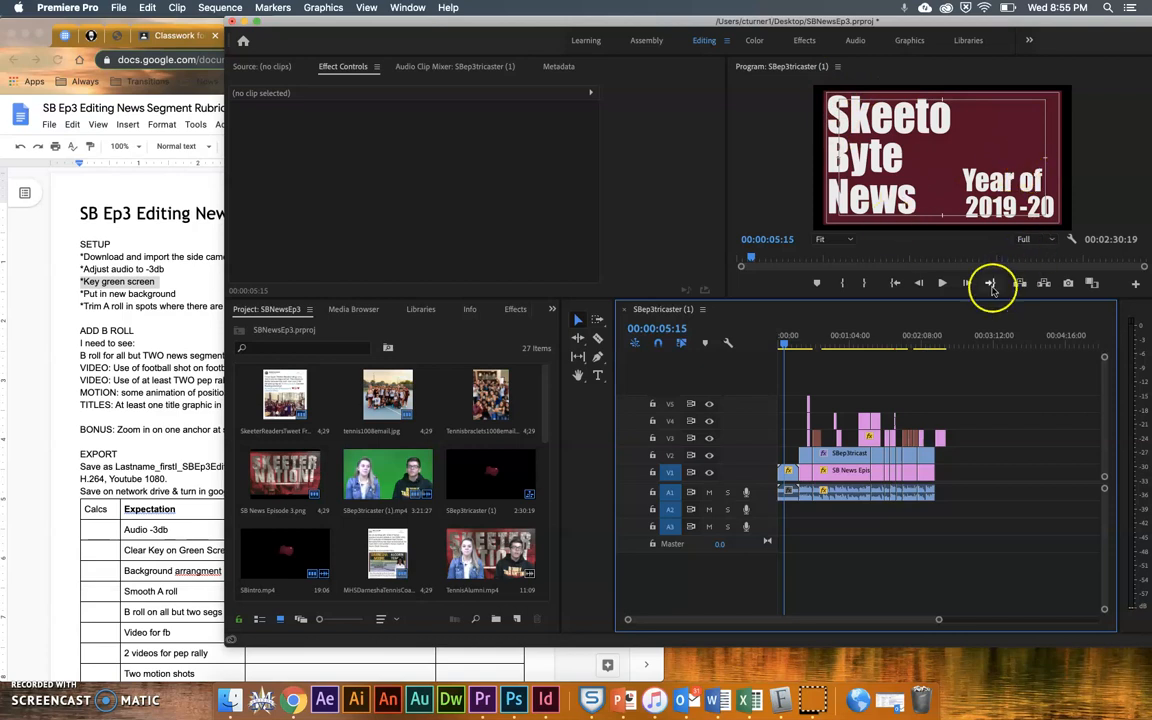
# Go back to the Jeans Day title, select its clip and try adjusting its horizontal position in the motion settings.
pyautogui.moveTo(781, 347); pyautogui.dragTo(923, 367)
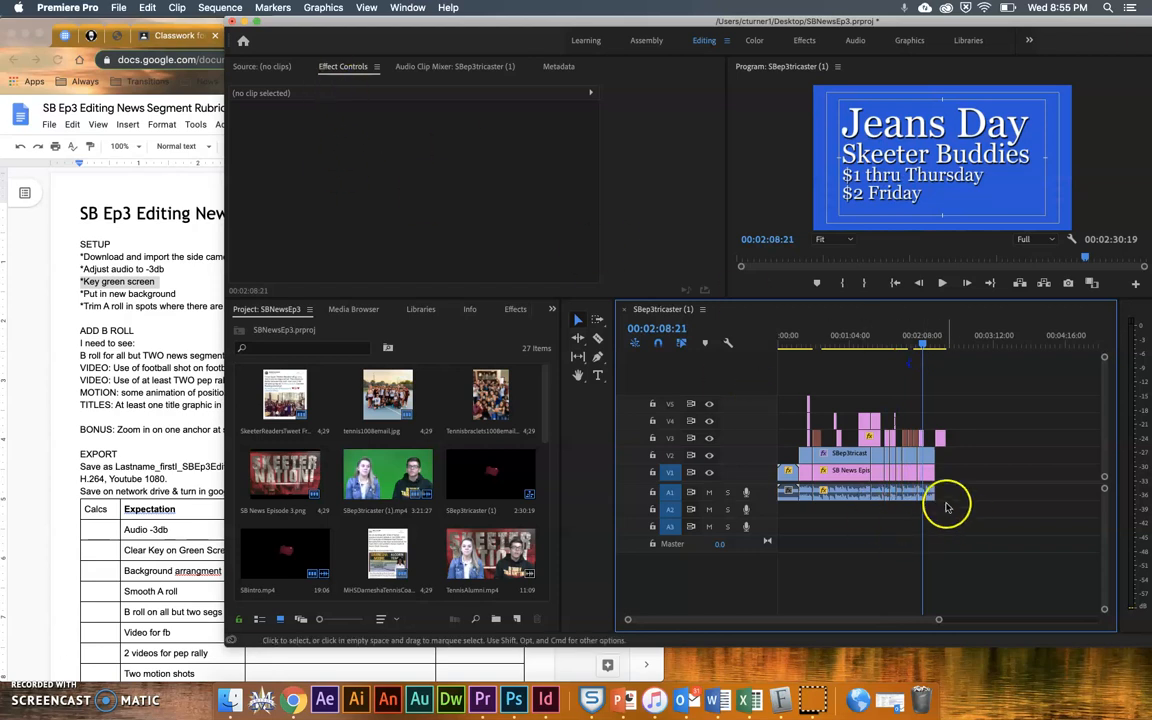
pyautogui.click(922, 438)
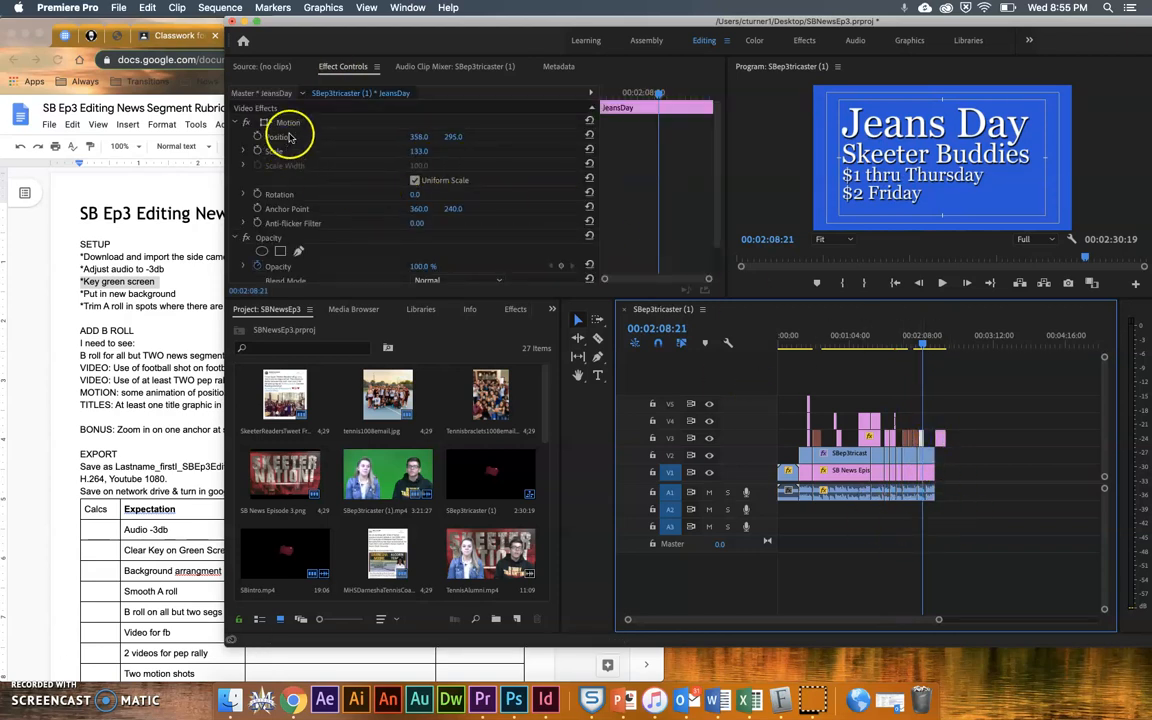
pyautogui.moveTo(418, 137)
pyautogui.mouseDown()
pyautogui.moveTo(411, 144)
pyautogui.moveTo(450, 149)
pyautogui.moveTo(406, 134)
pyautogui.mouseUp()
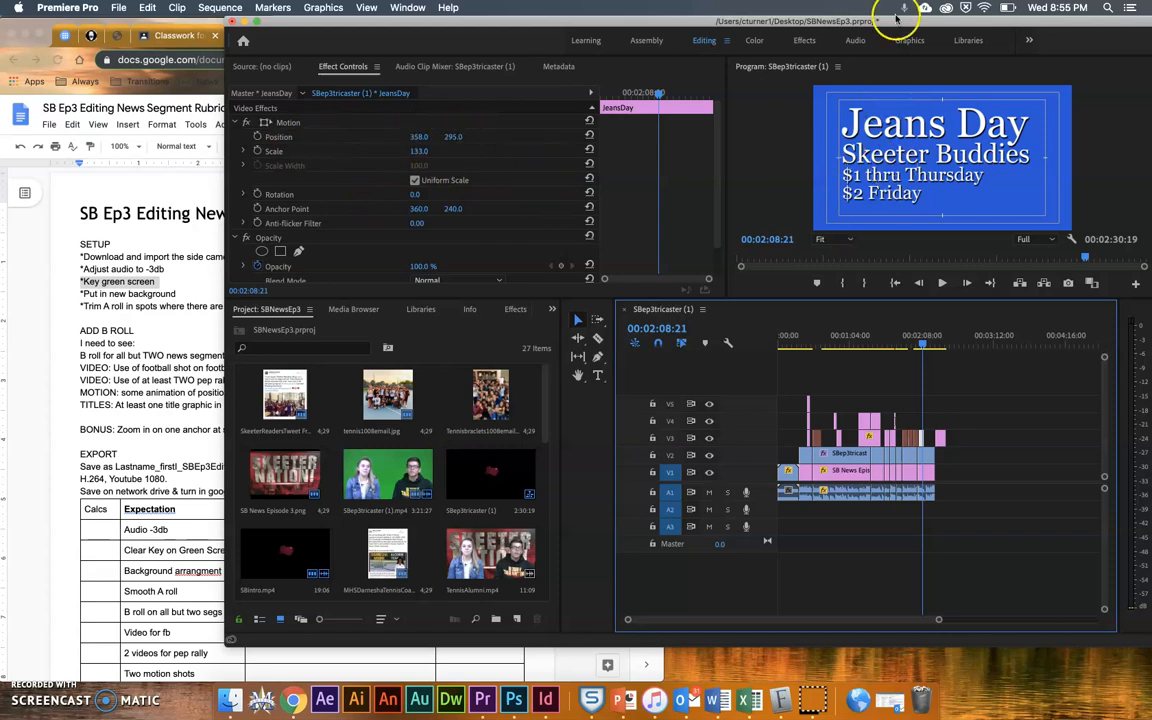
# Play the anchor section and split the SBep3tricaster (1).mp4 clip on V2 at 00:01:11:29 with the Razor tool.
pyautogui.moveTo(921, 347); pyautogui.dragTo(849, 362)
pyautogui.moveTo(940, 621); pyautogui.dragTo(793, 621)
pyautogui.moveTo(961, 346); pyautogui.dragTo(918, 346)
pyautogui.press('space')
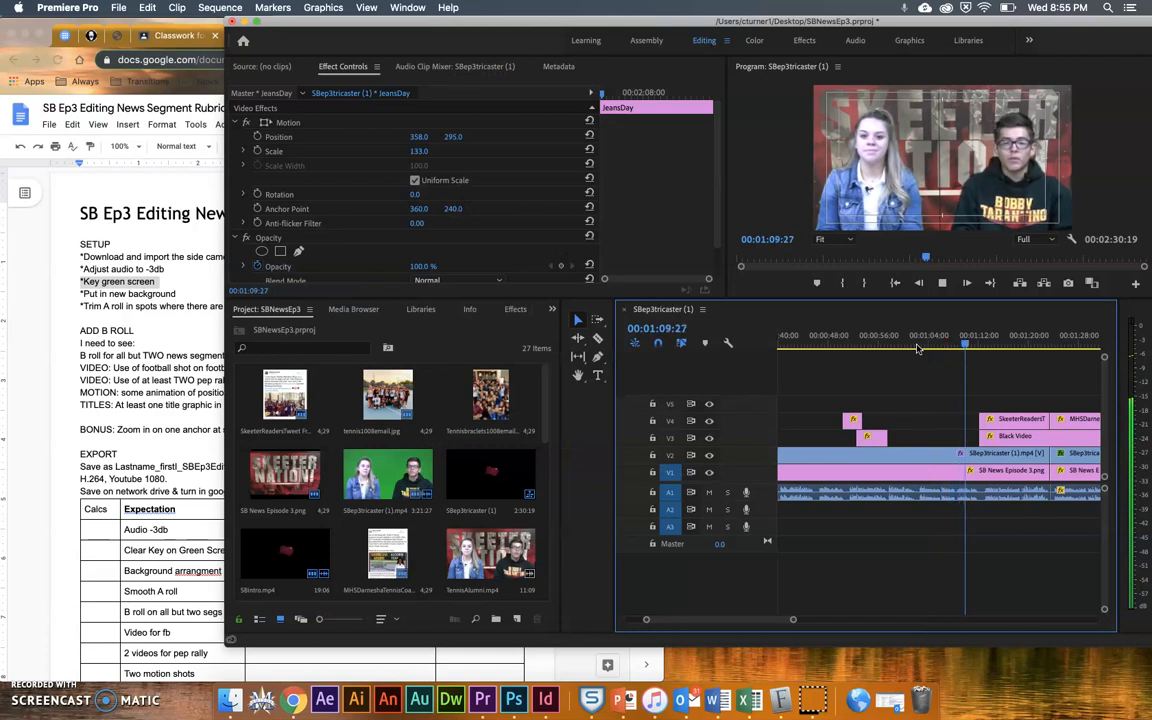
pyautogui.press('space')
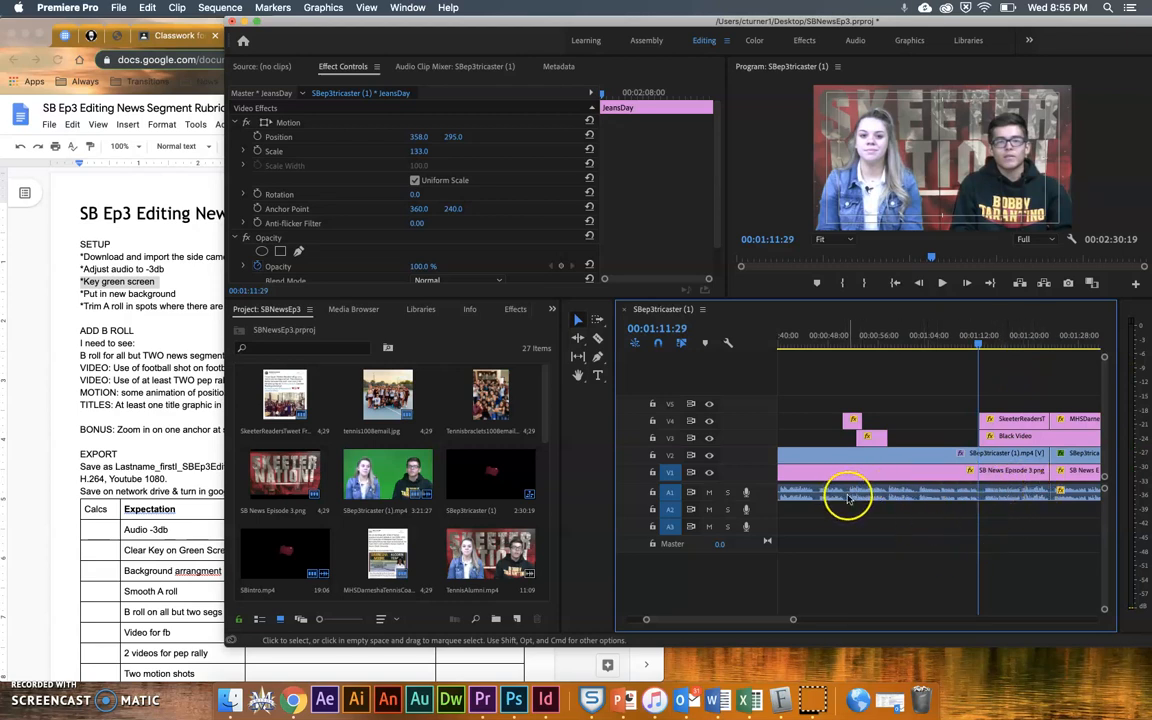
pyautogui.click(597, 339)
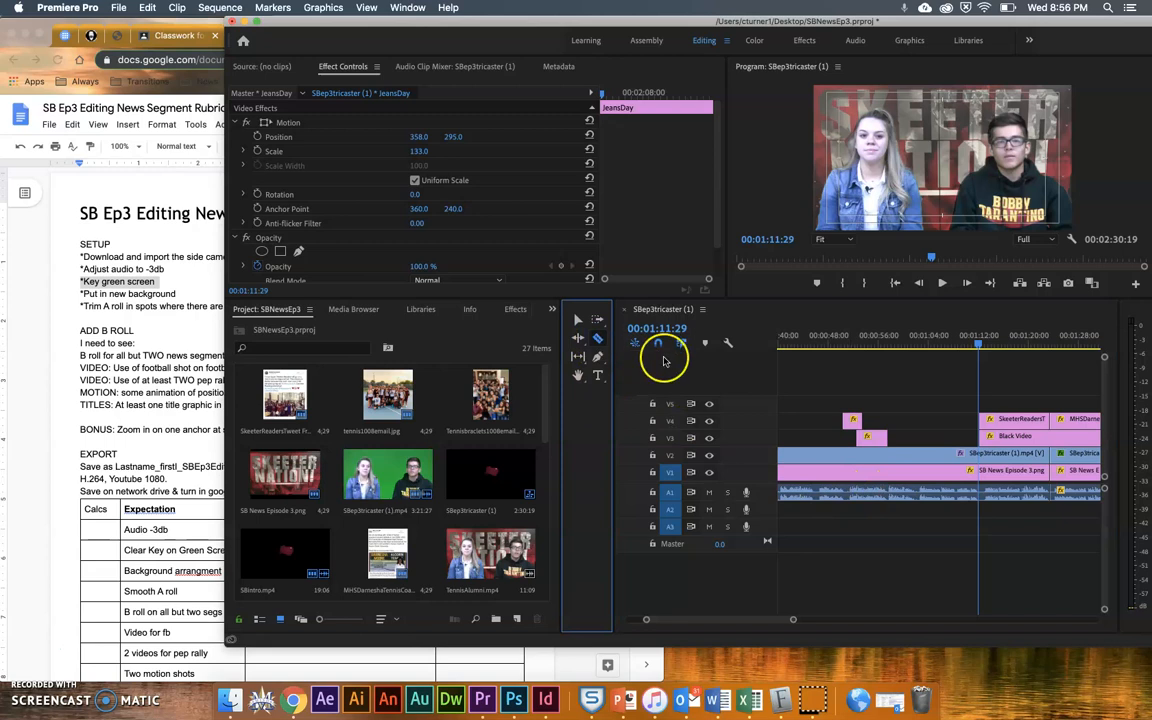
pyautogui.click(978, 455)
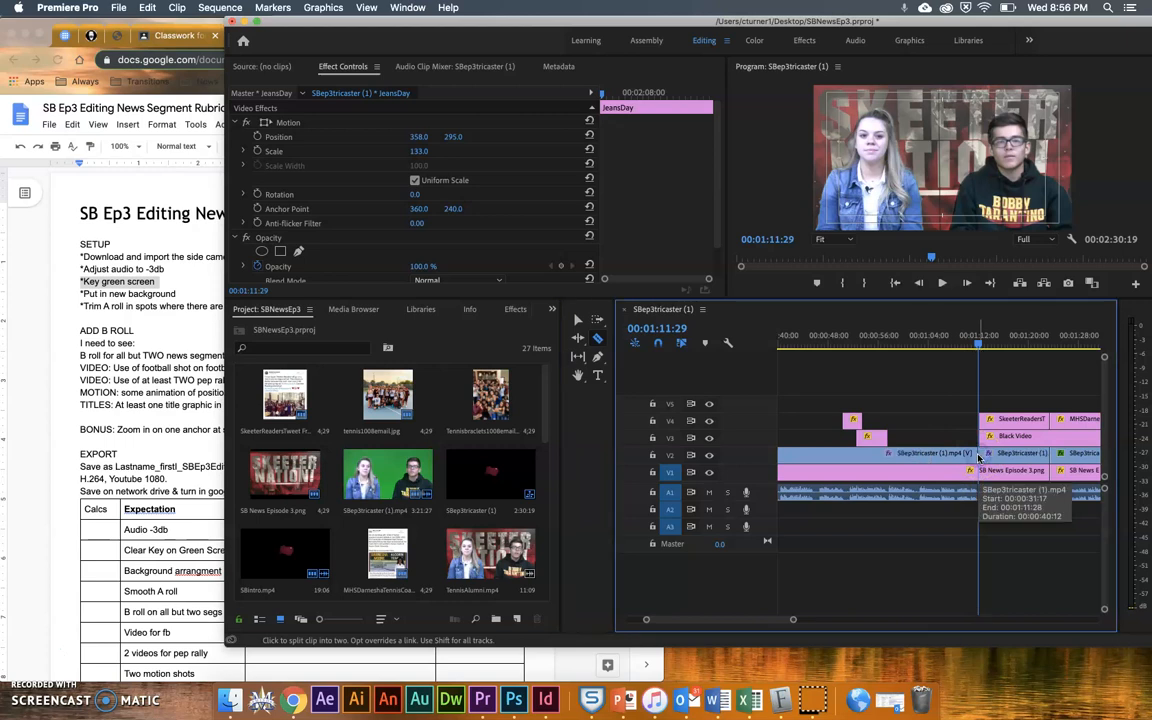
pyautogui.click(978, 485)
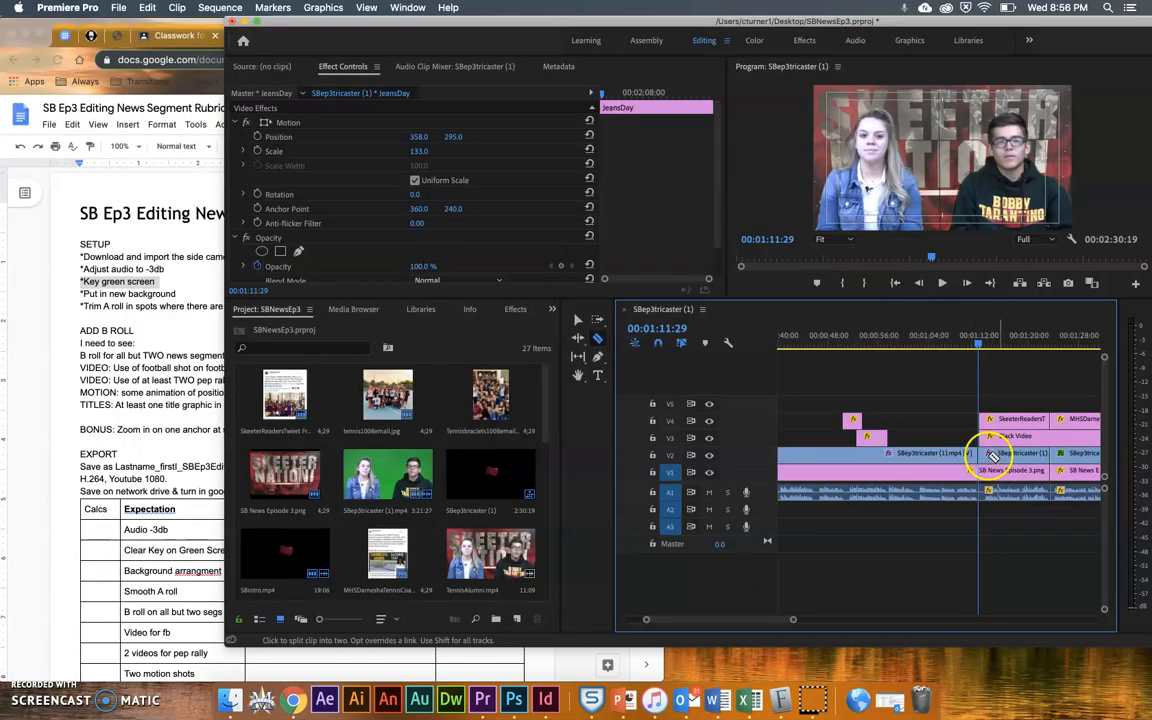
# Split the SBep3tricaster (1).mp4 clip on V2 again at 00:01:02:06 to isolate the section before the previous cut.
pyautogui.click(921, 345)
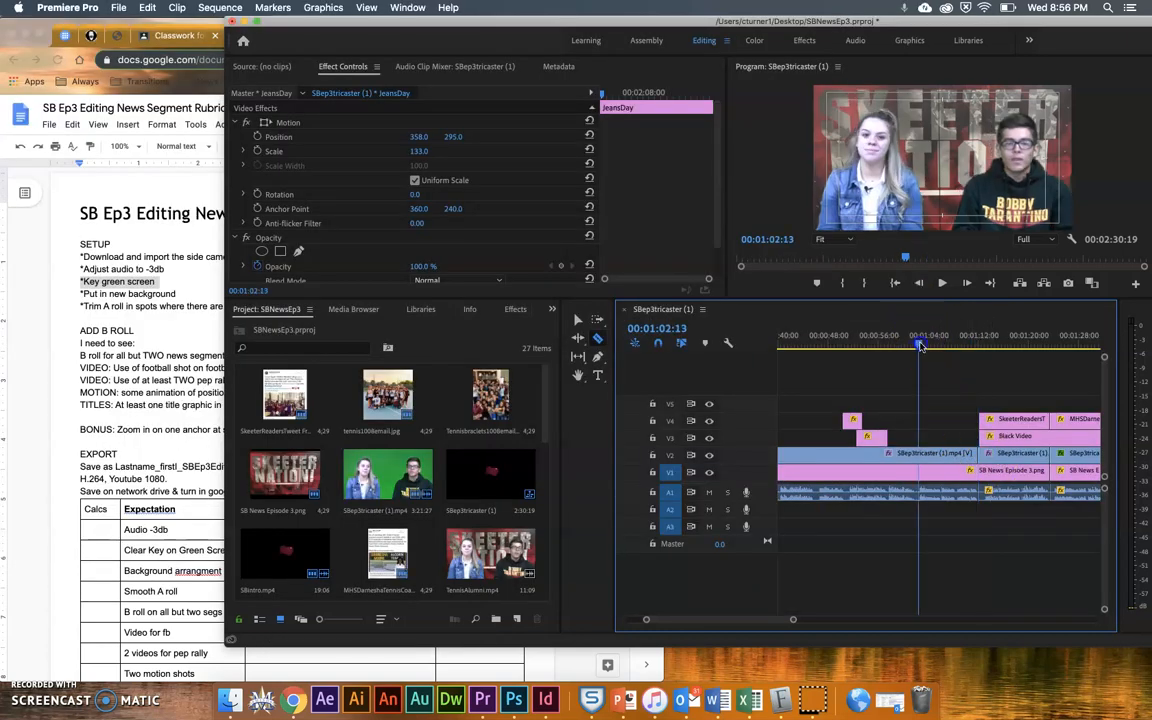
pyautogui.moveTo(921, 345); pyautogui.dragTo(916, 347)
pyautogui.click(918, 452)
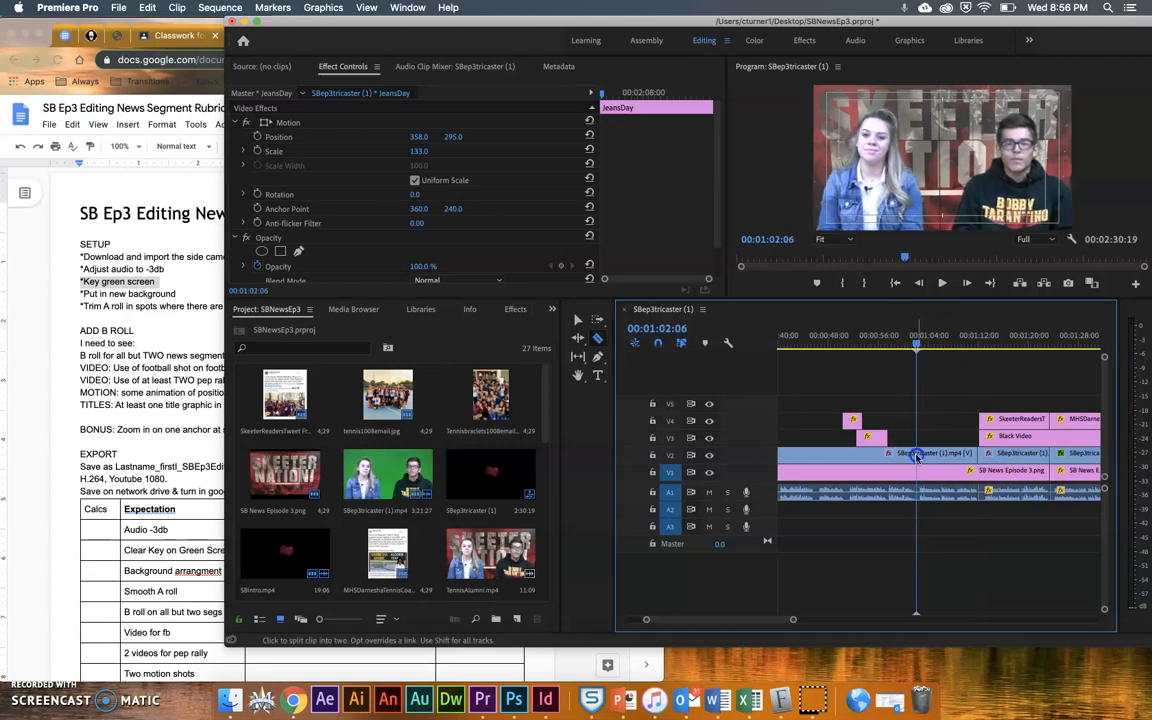
# Select the isolated anchor segment and set its Scale to 141 and horizontal Position to 205 to frame the anchor in glasses.
pyautogui.click(577, 320)
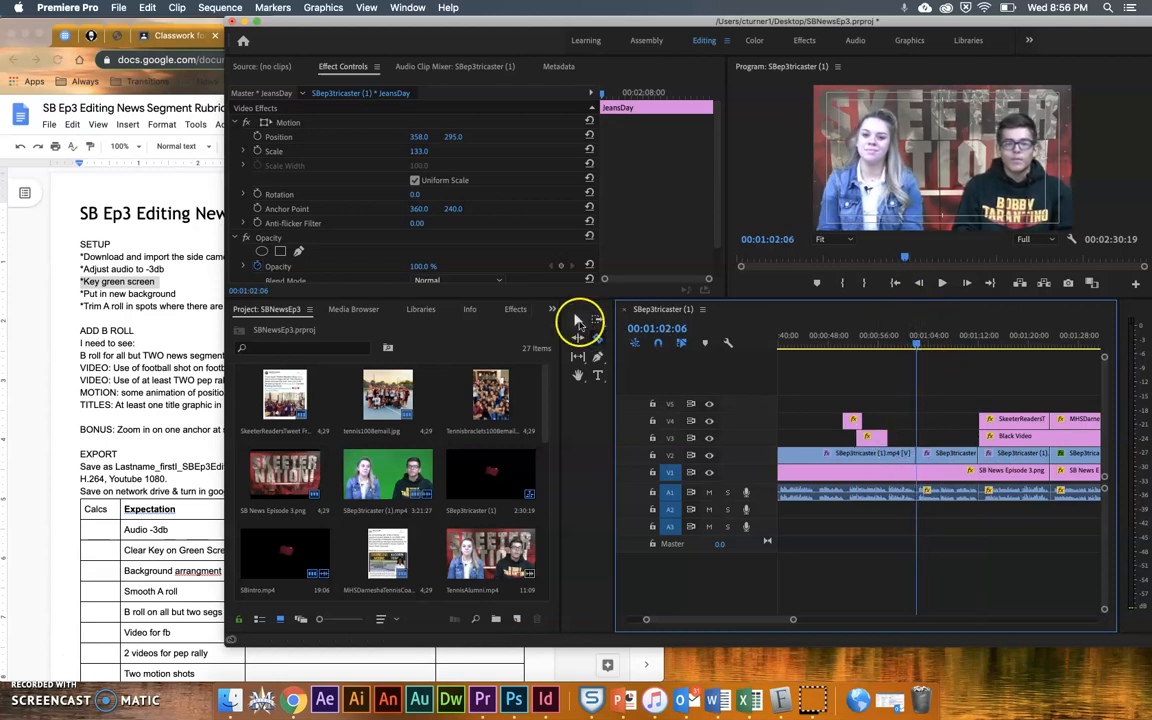
pyautogui.click(936, 456)
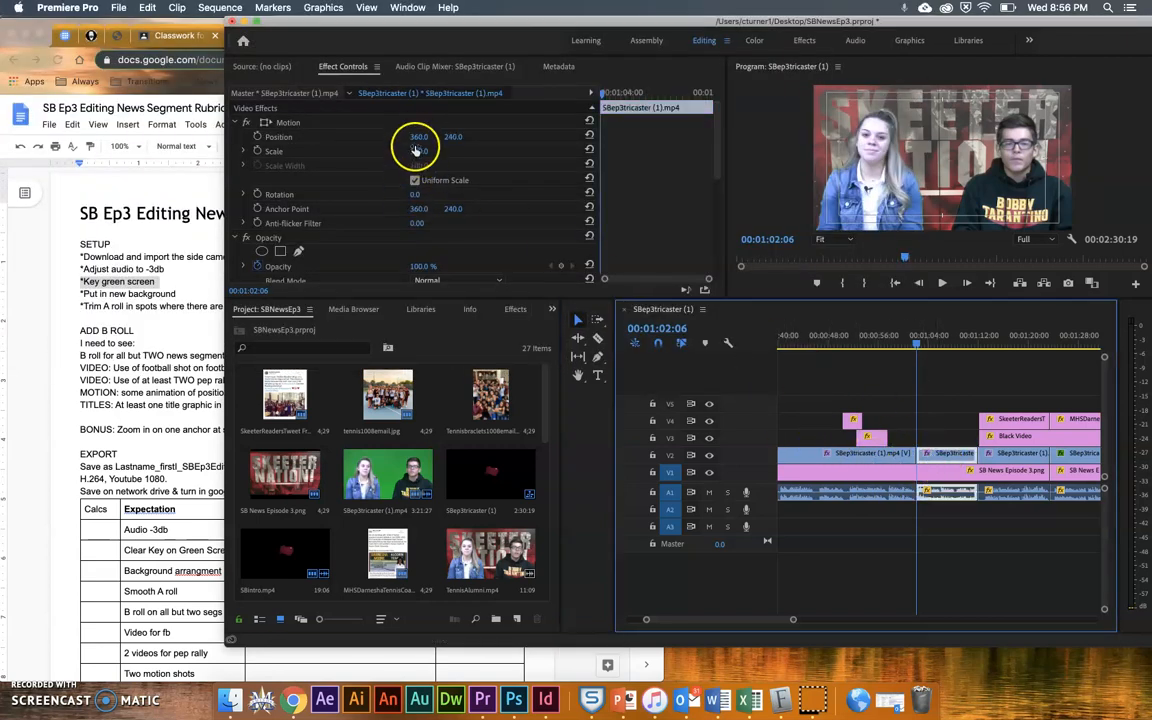
pyautogui.moveTo(416, 154); pyautogui.dragTo(417, 142)
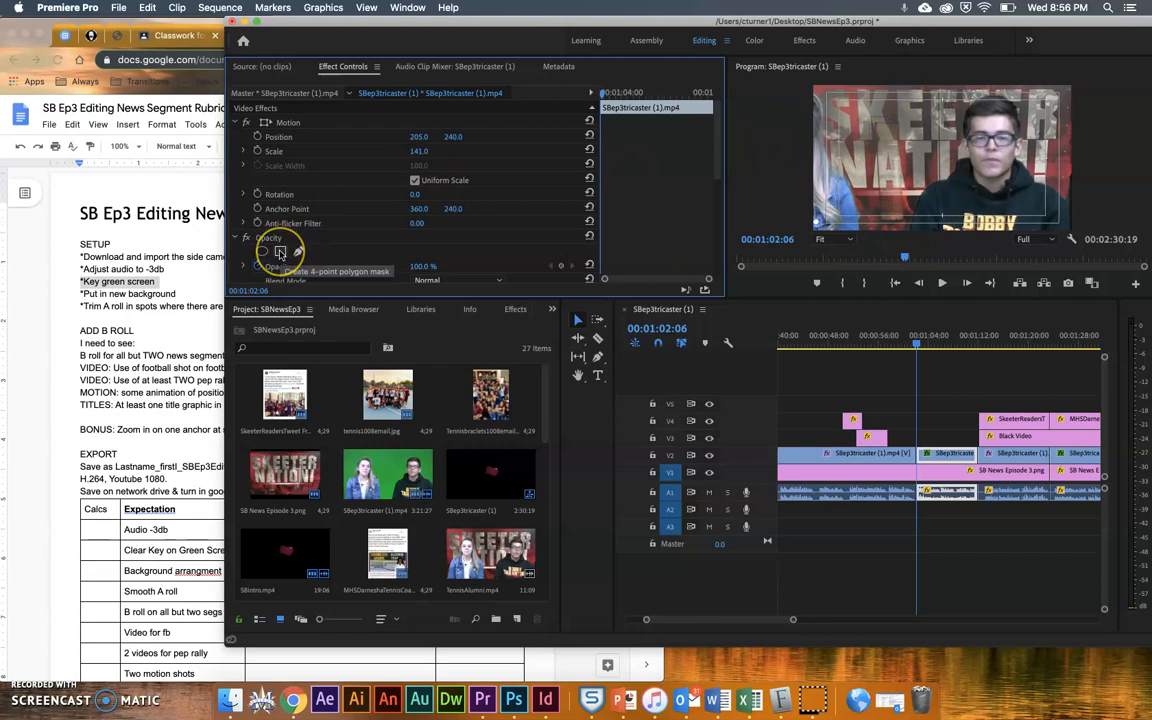
# Add a 4-point polygon opacity mask to the segment and stretch its corners around the anchor in glasses, excluding the other anchor.
pyautogui.click(280, 252)
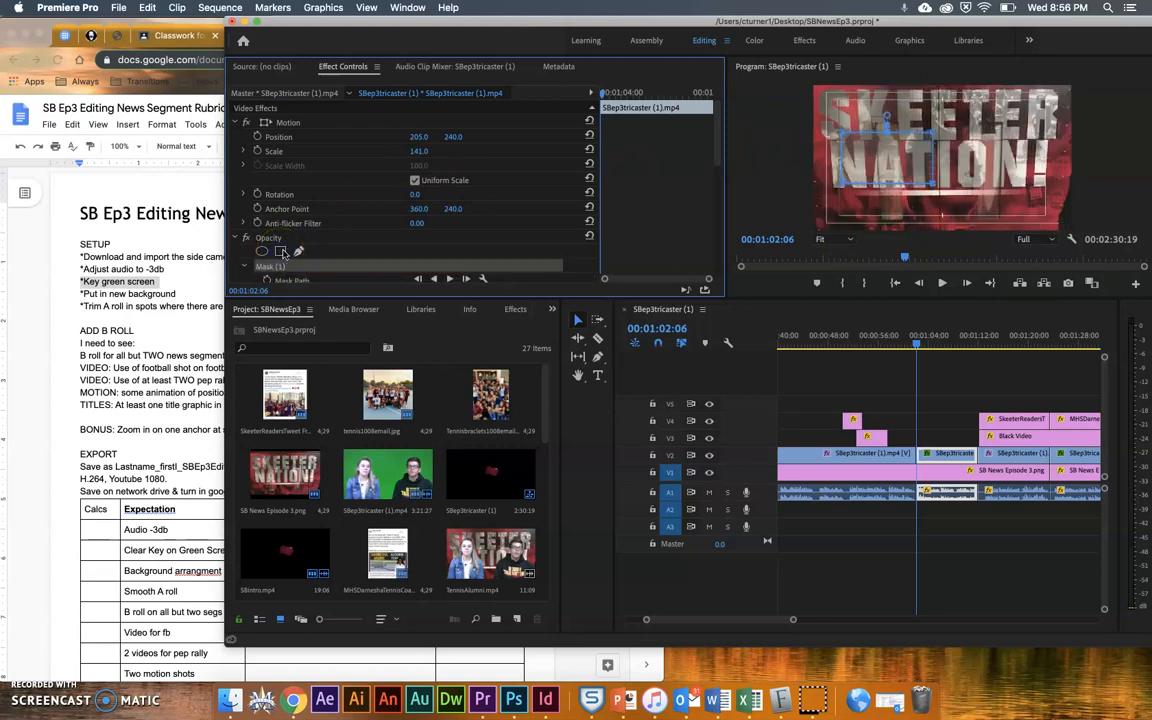
pyautogui.moveTo(878, 157); pyautogui.dragTo(808, 236)
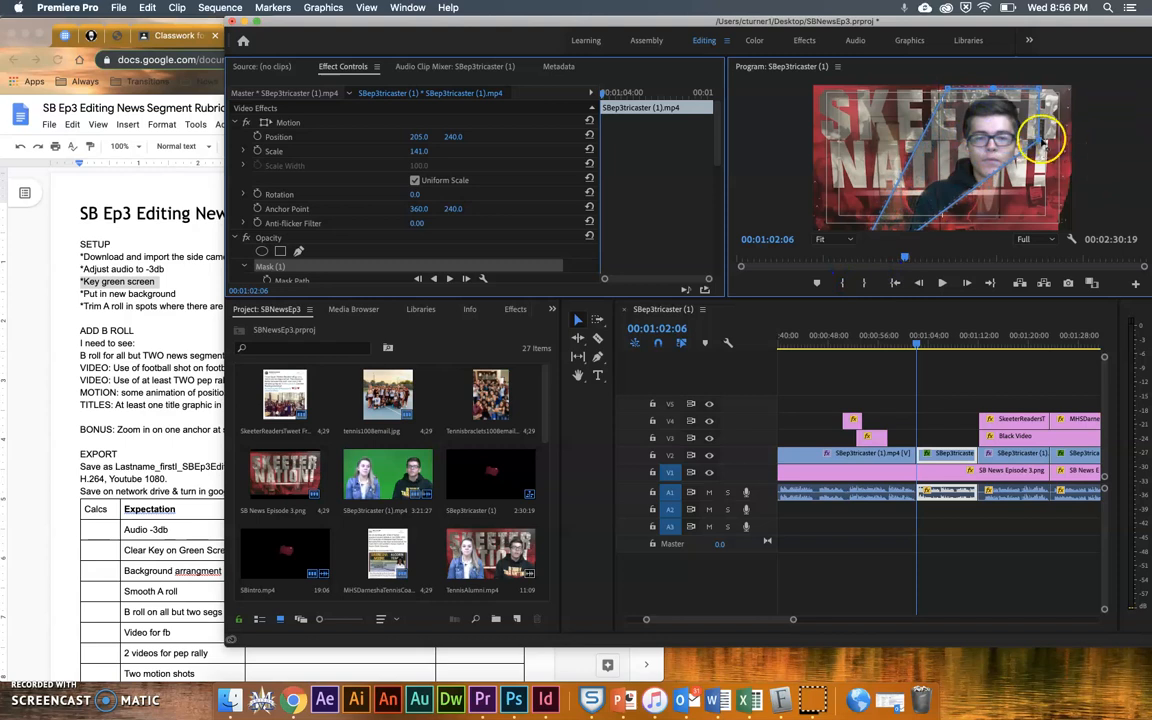
pyautogui.moveTo(1041, 143); pyautogui.dragTo(1107, 288)
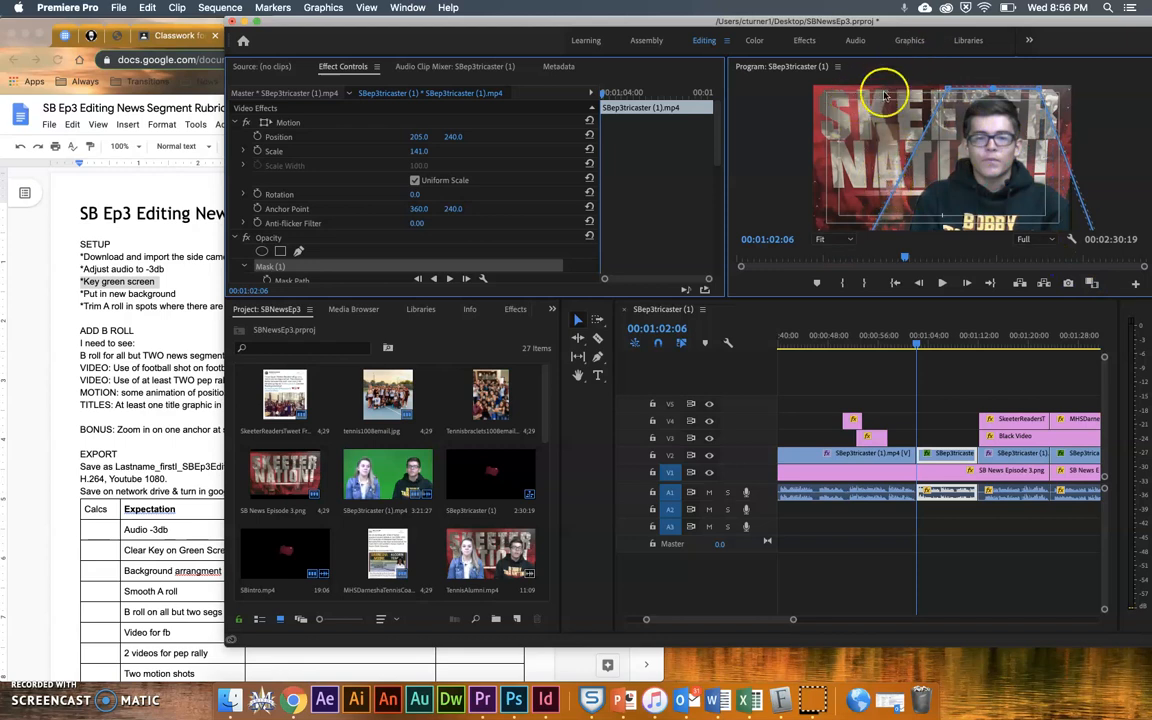
pyautogui.moveTo(812, 234); pyautogui.dragTo(870, 228)
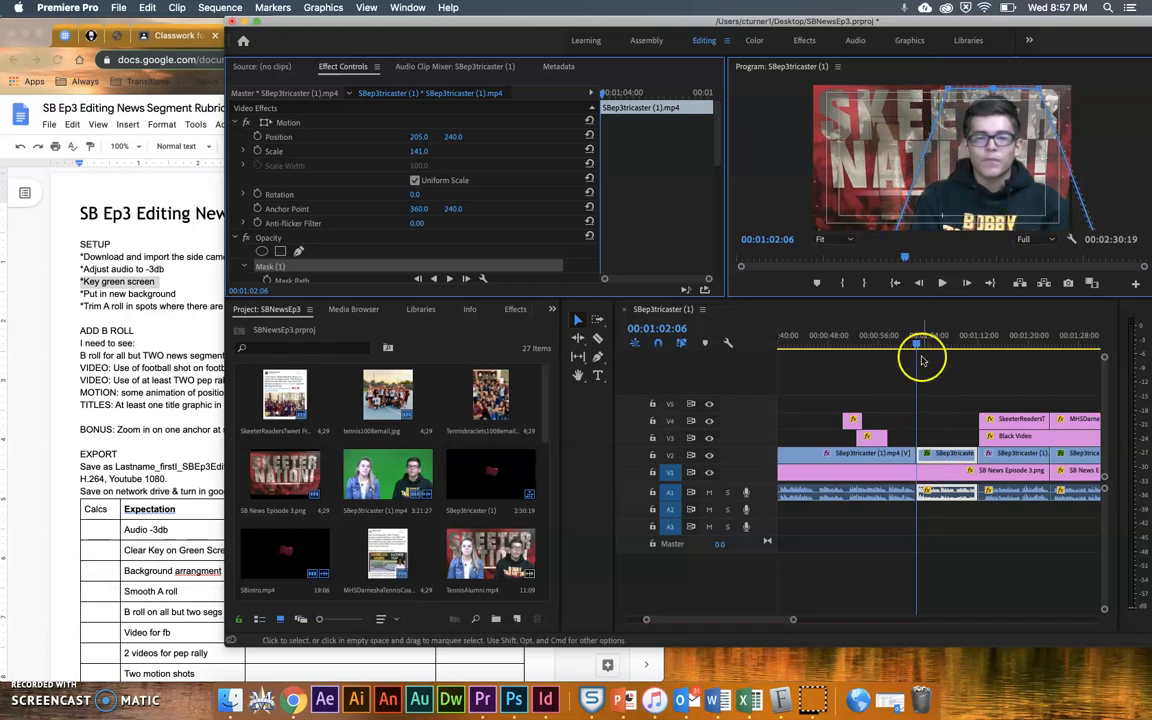
# Play and scrub across the cut at 00:01:02:06 to review the change from the two-anchor shot to the masked close-up.
pyautogui.moveTo(913, 342); pyautogui.dragTo(889, 360)
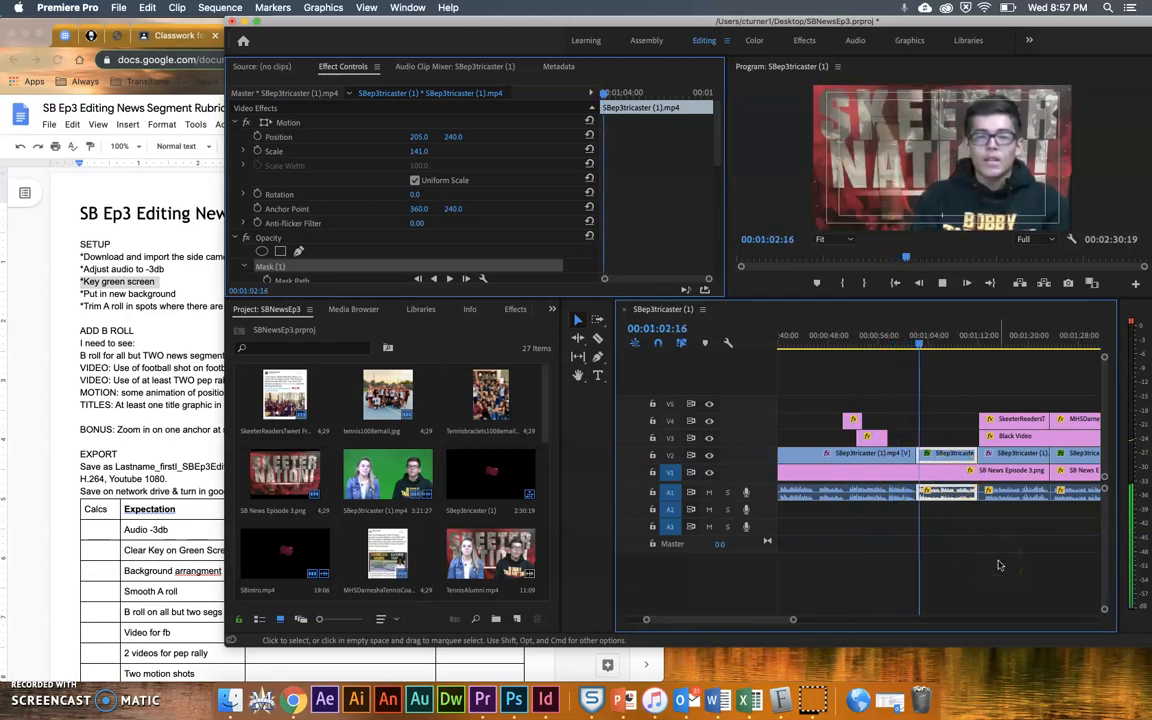
pyautogui.click(908, 337)
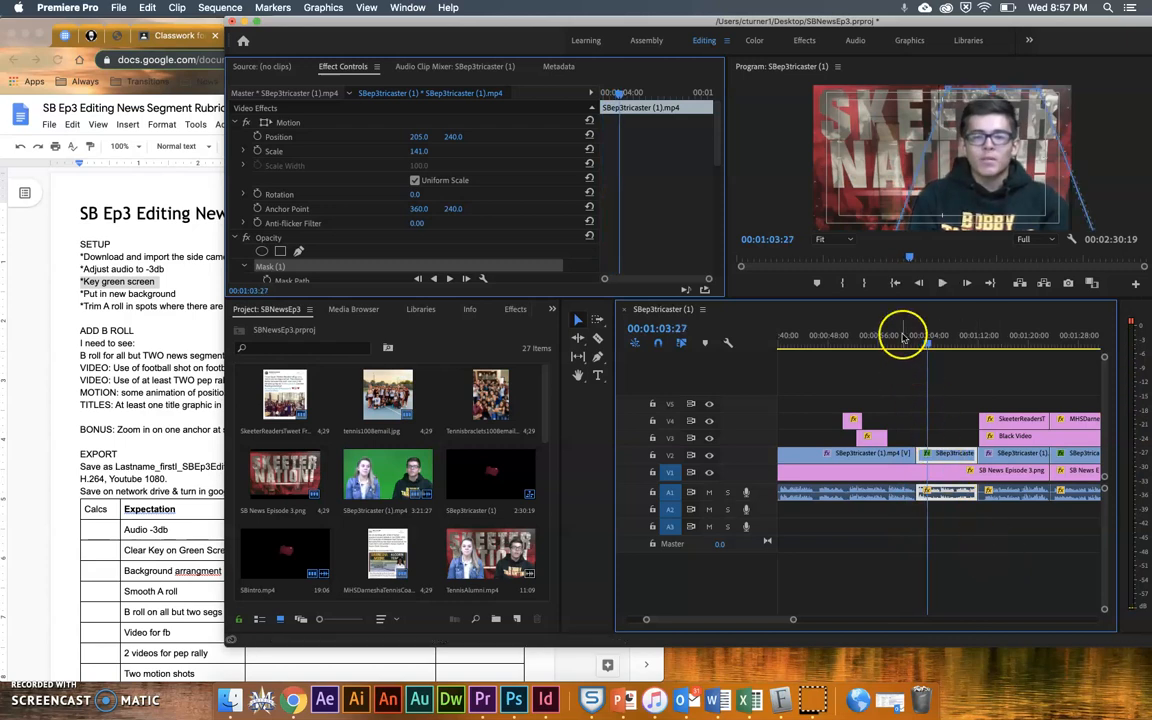
pyautogui.click(956, 349)
pyautogui.moveTo(956, 349); pyautogui.dragTo(908, 369)
pyautogui.press('space')
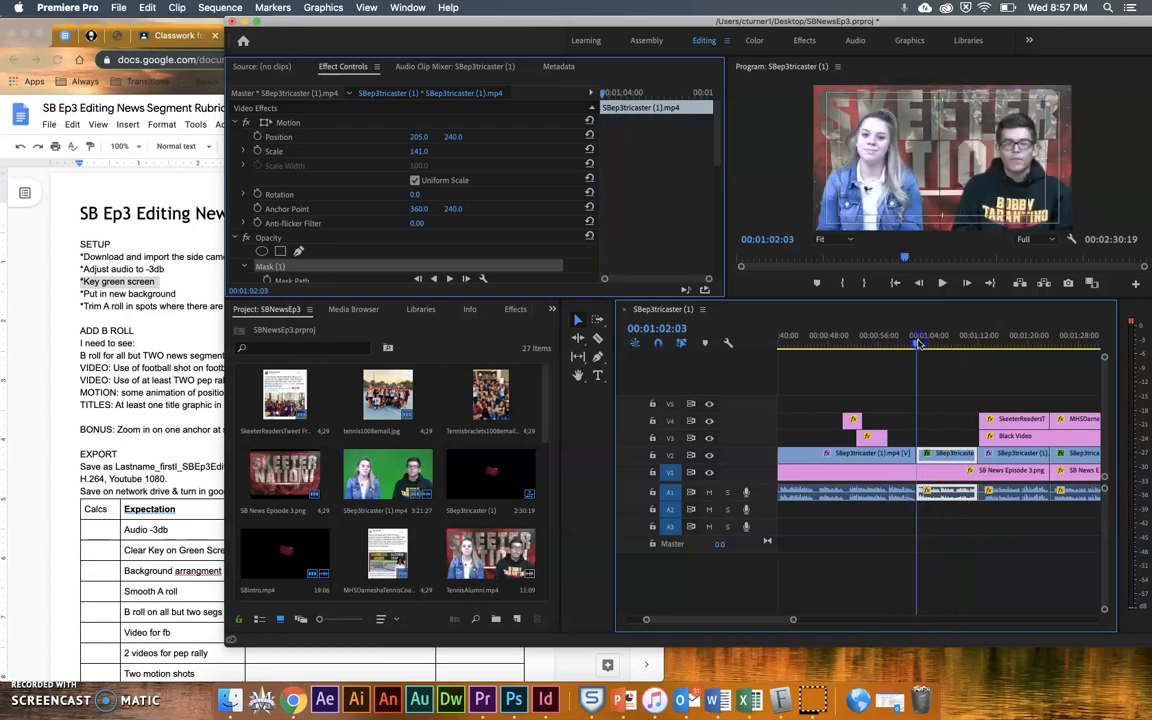
pyautogui.press('space')
pyautogui.moveTo(929, 347)
pyautogui.mouseDown()
pyautogui.moveTo(866, 347)
pyautogui.moveTo(945, 348)
pyautogui.mouseUp()
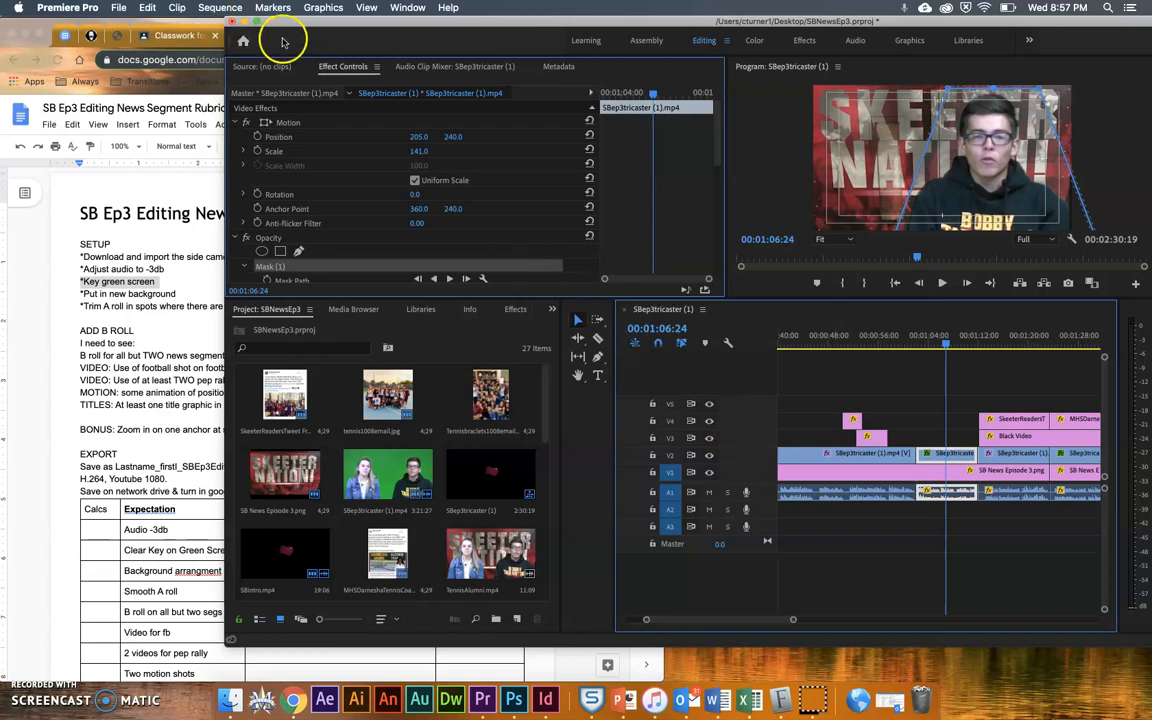
# Move the Premiere Pro window across the rubric document and save the SBNewsEp3 project.
pyautogui.moveTo(295, 22); pyautogui.dragTo(193, 26)
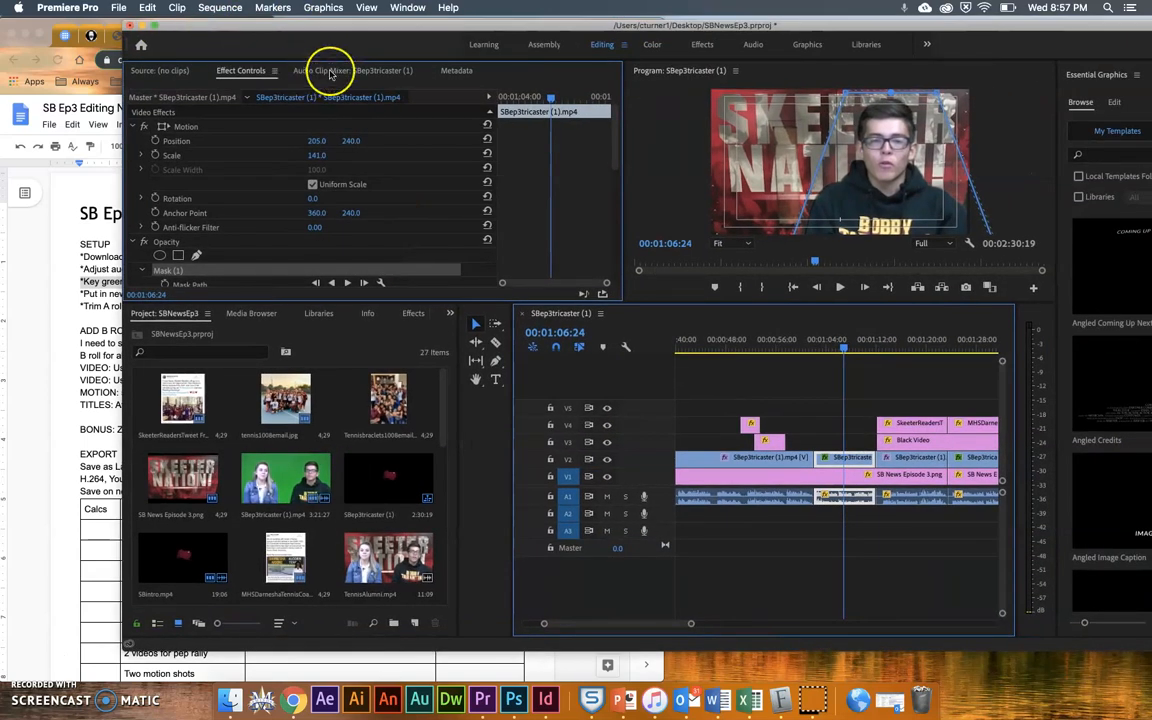
pyautogui.click(118, 7)
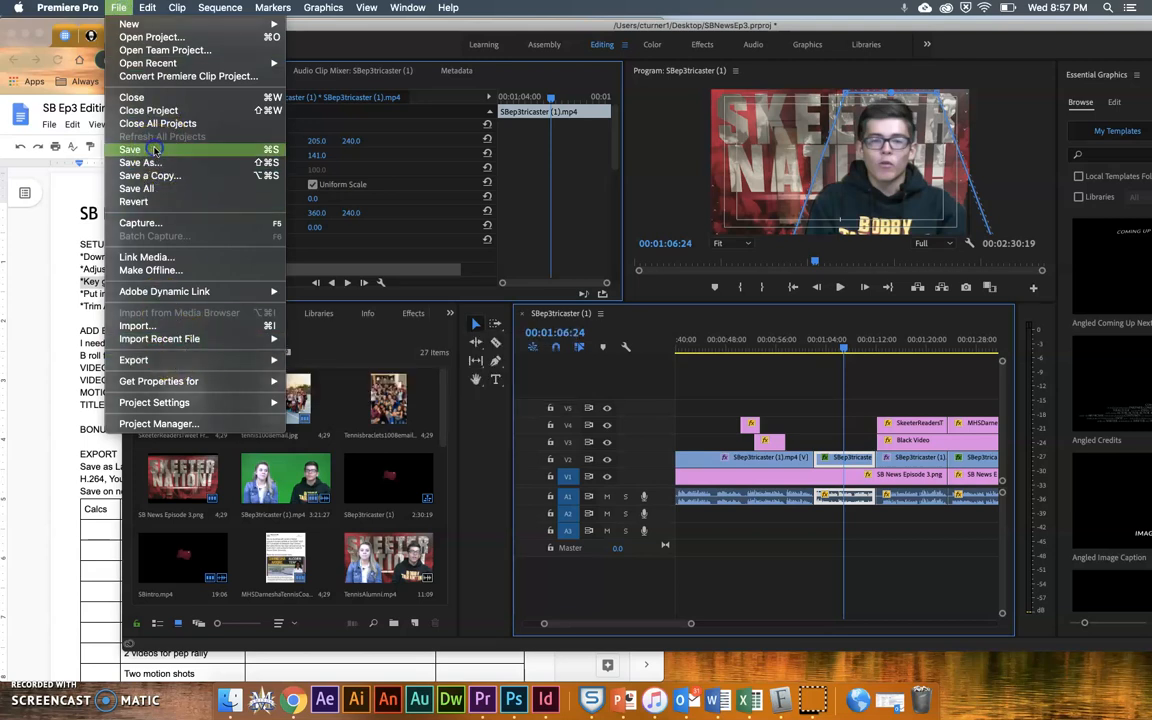
pyautogui.click(155, 149)
# Start a media export of the sequence, accepting the offline material, with the H.264 format and the YouTube 1080p Full HD preset.
pyautogui.click(117, 8)
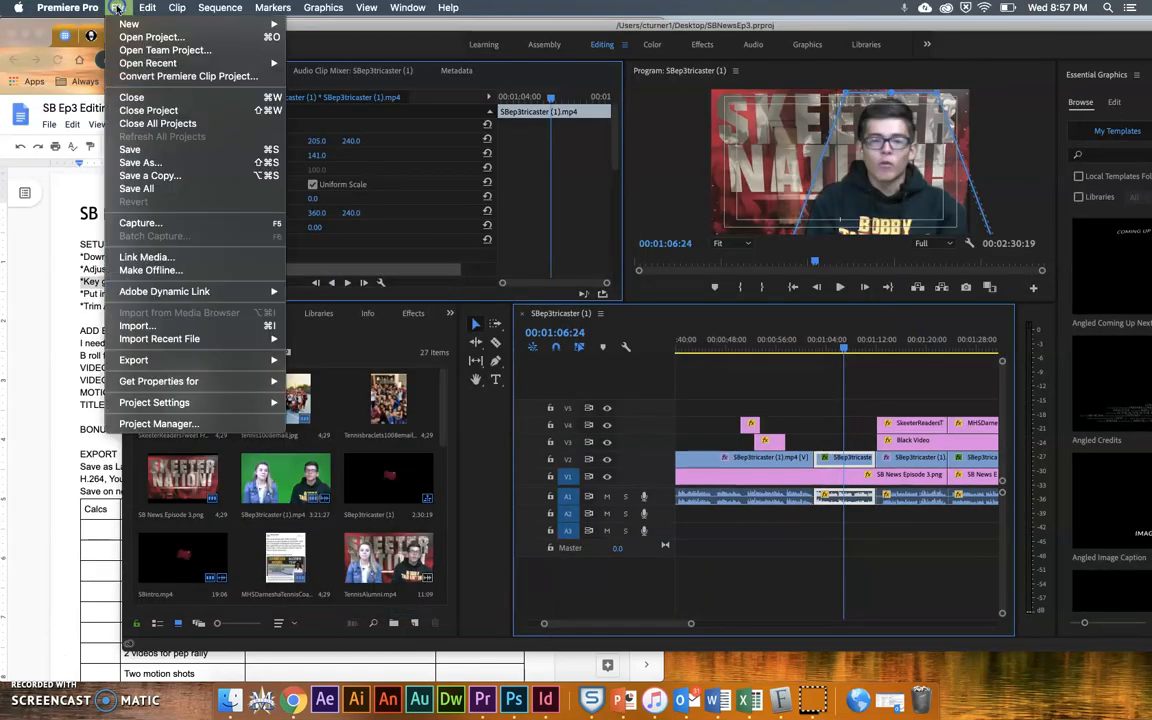
pyautogui.moveTo(176, 361)
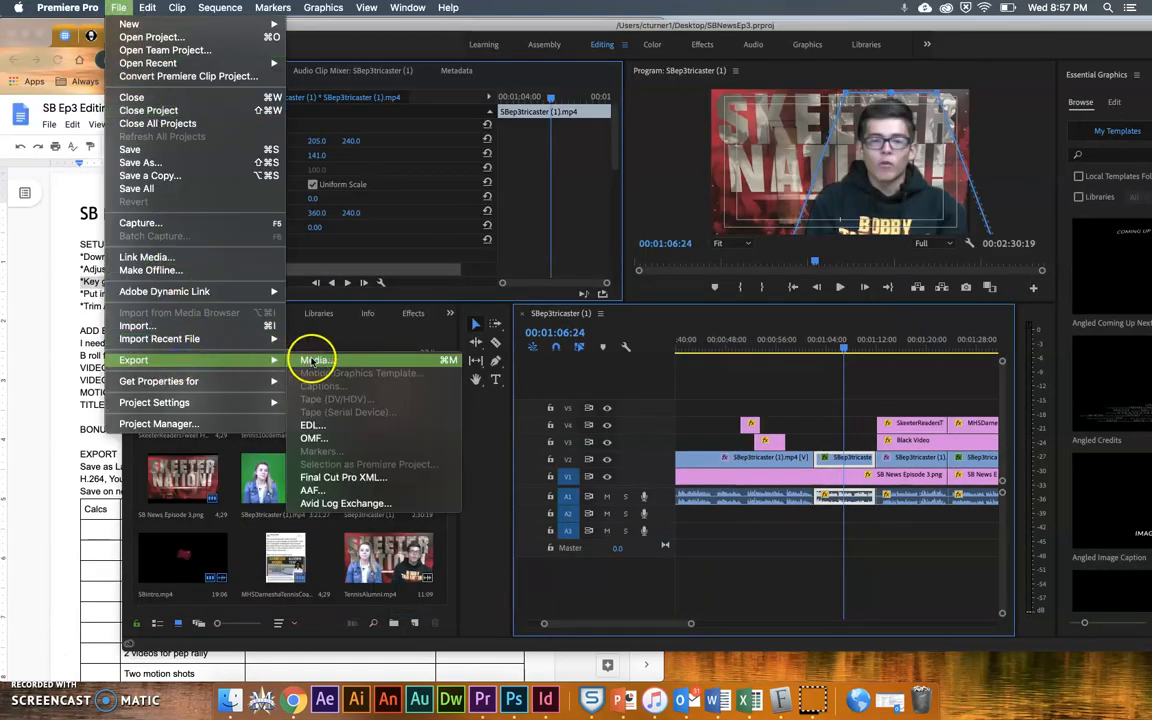
pyautogui.click(314, 360)
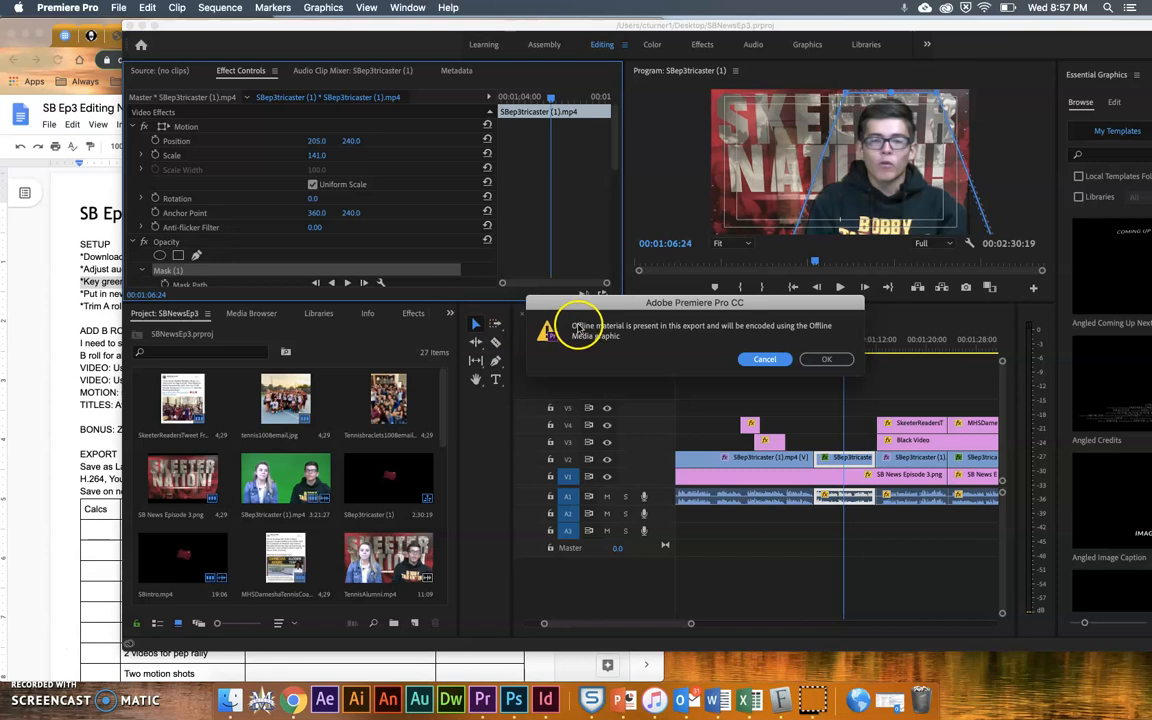
pyautogui.click(827, 360)
pyautogui.click(828, 360)
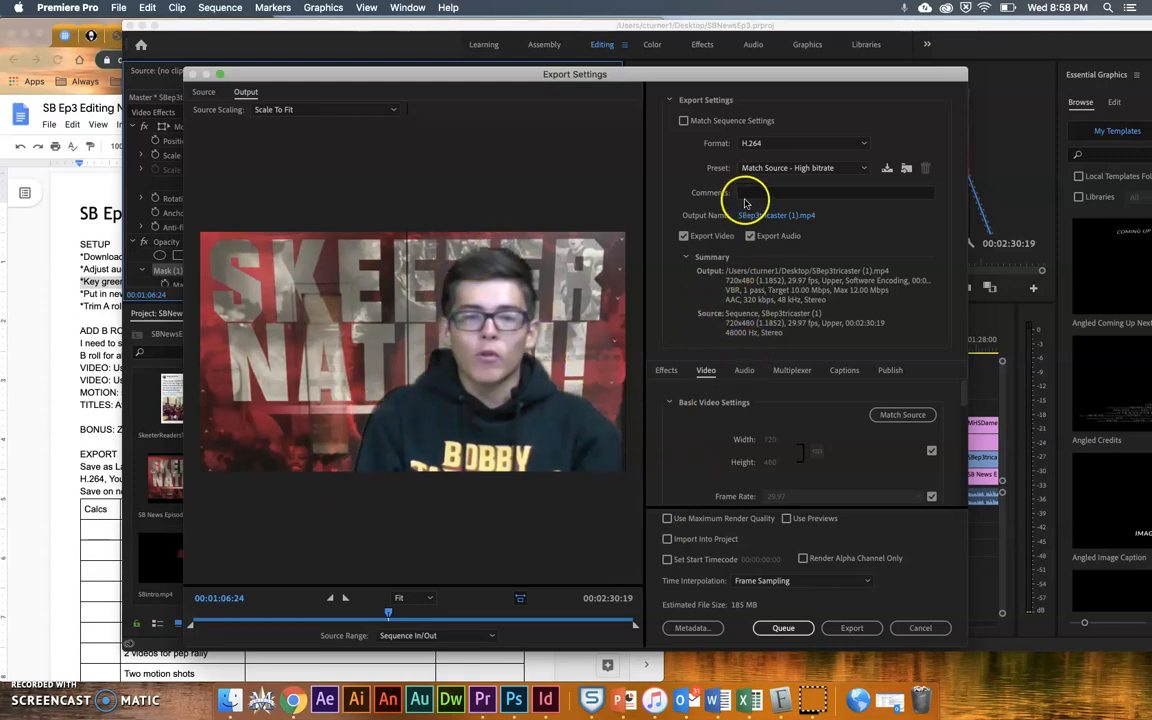
pyautogui.click(771, 145)
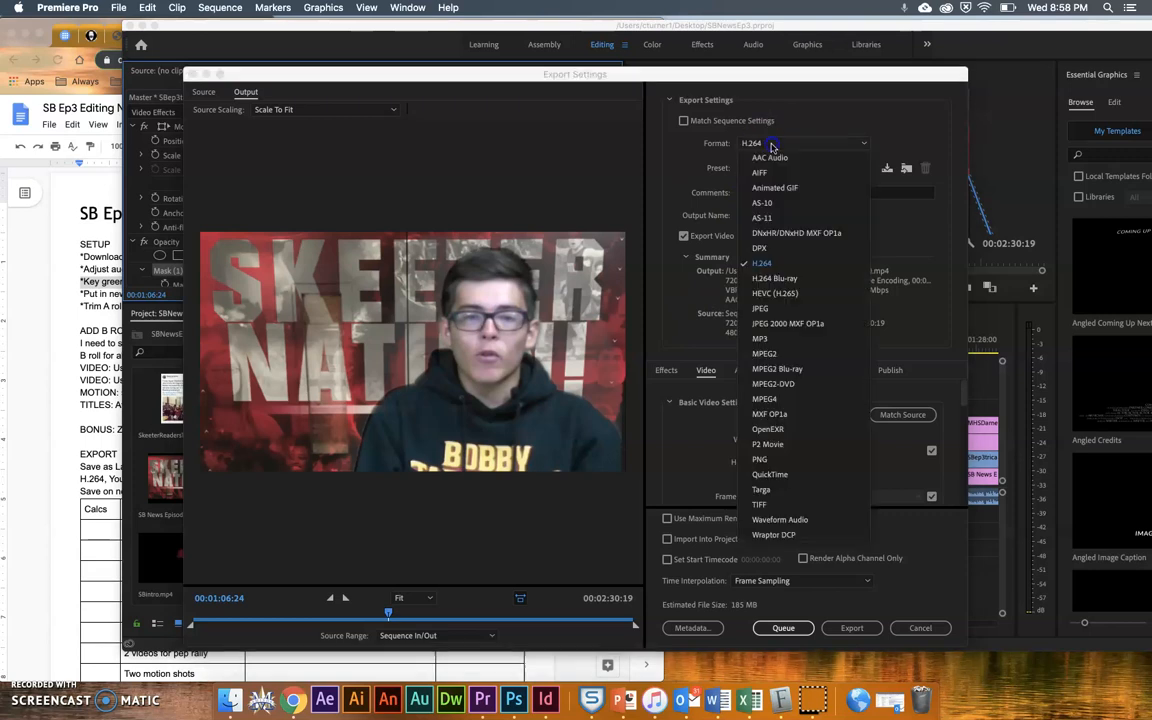
pyautogui.click(773, 263)
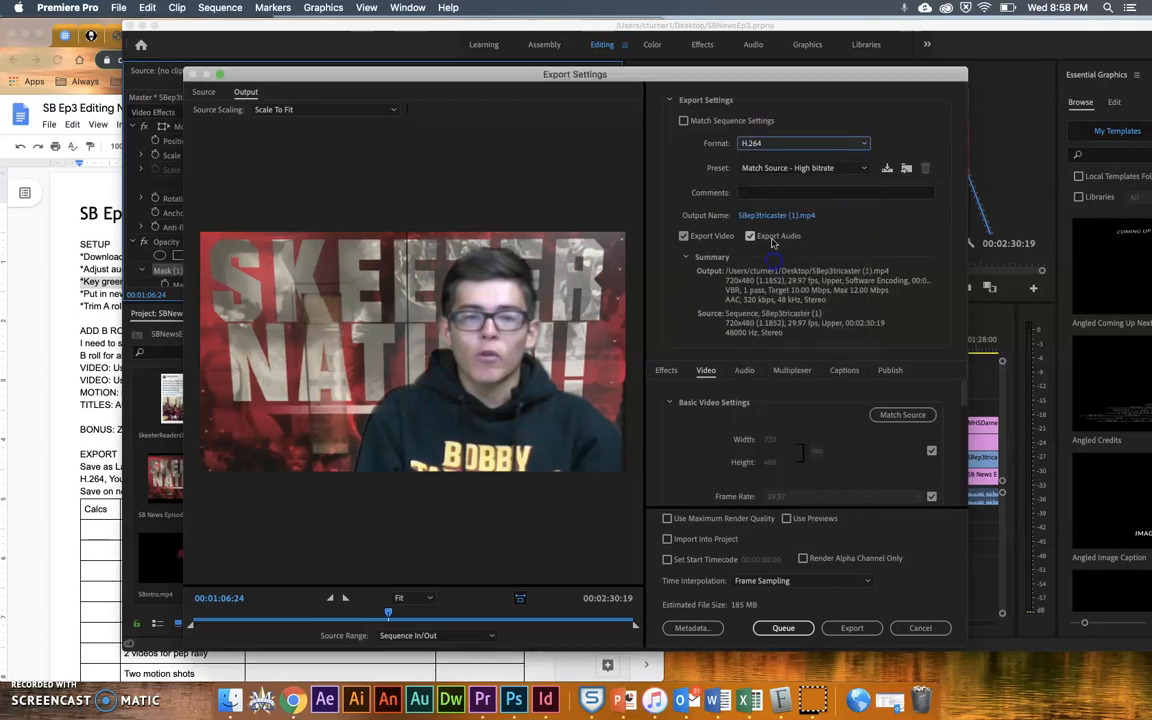
pyautogui.click(766, 168)
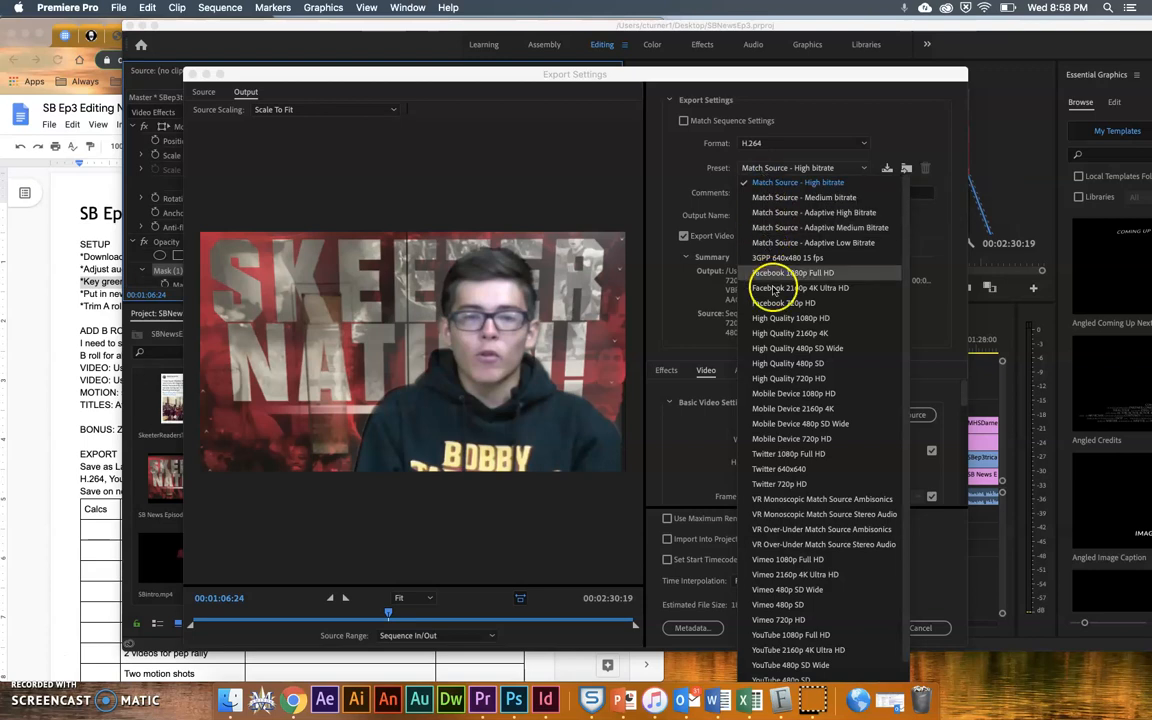
pyautogui.click(790, 635)
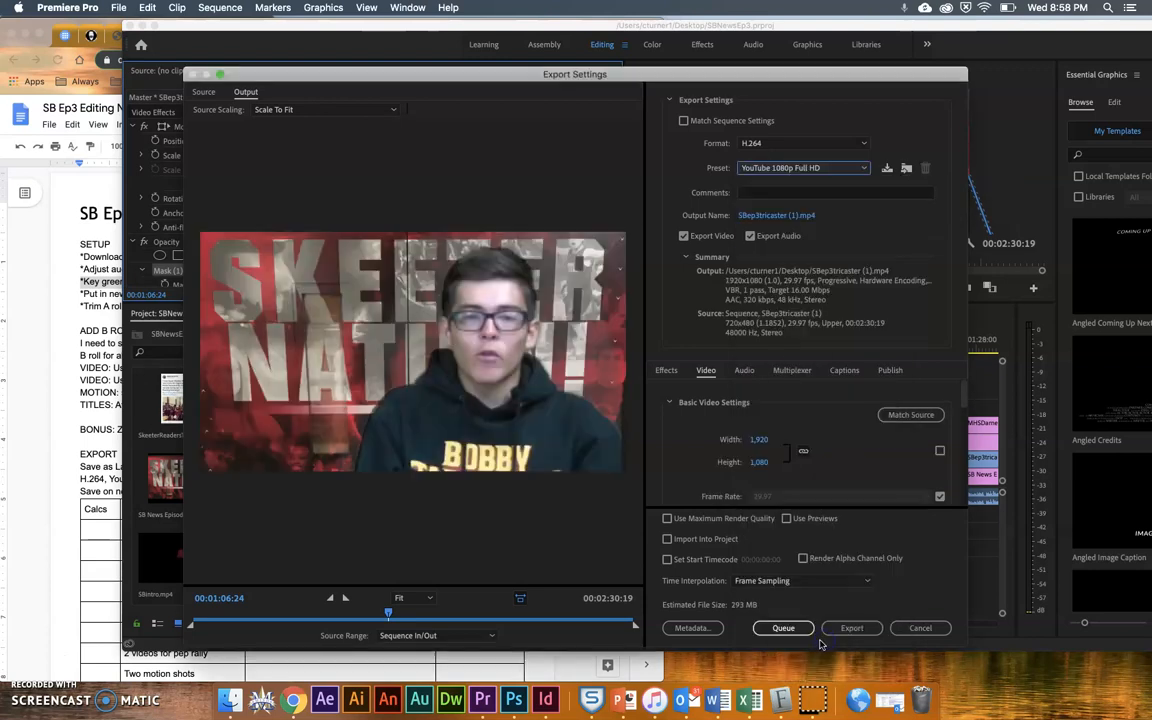
# Name the Desktop output file after the rubric's Lastname_firstl_SBEp3Edit pattern, filling in the editor's last name and first initial, and export the video.
pyautogui.click(758, 218)
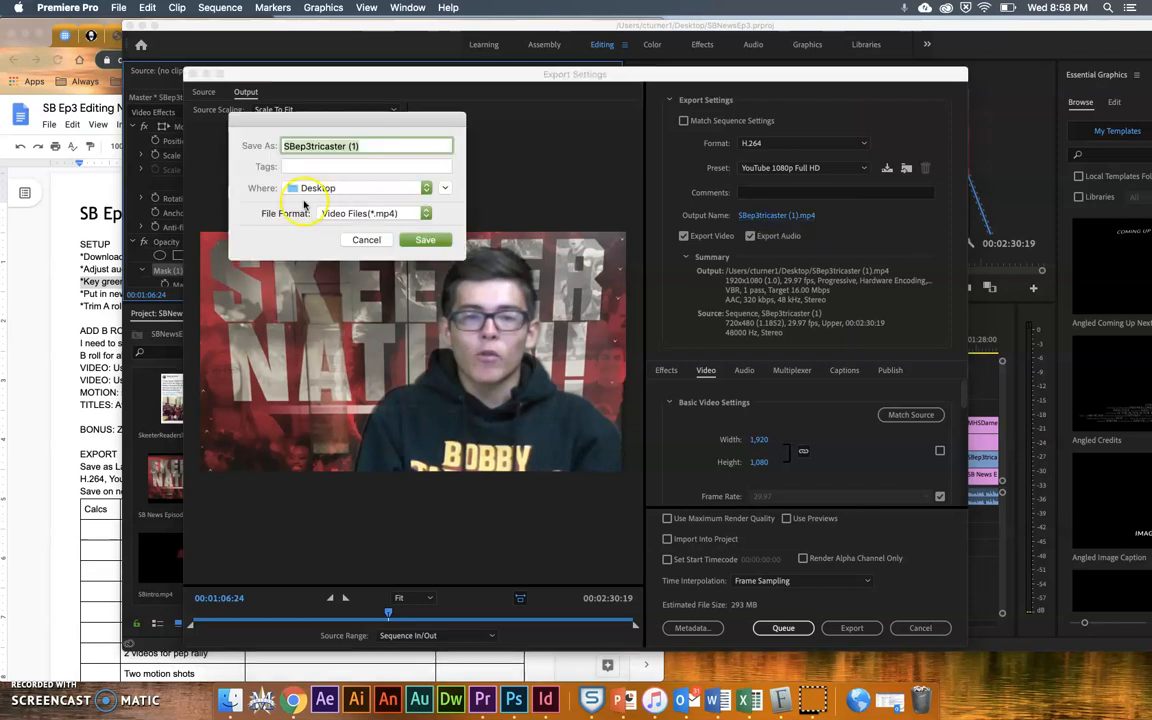
pyautogui.click(87, 291)
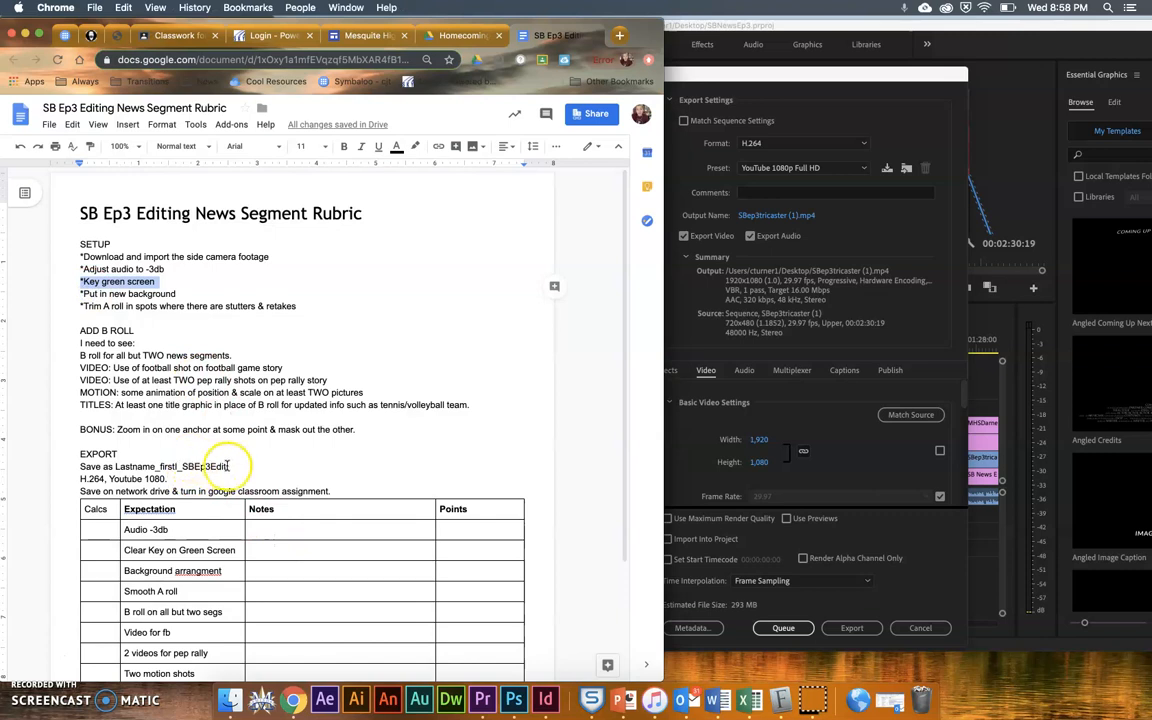
pyautogui.moveTo(226, 466); pyautogui.dragTo(145, 466)
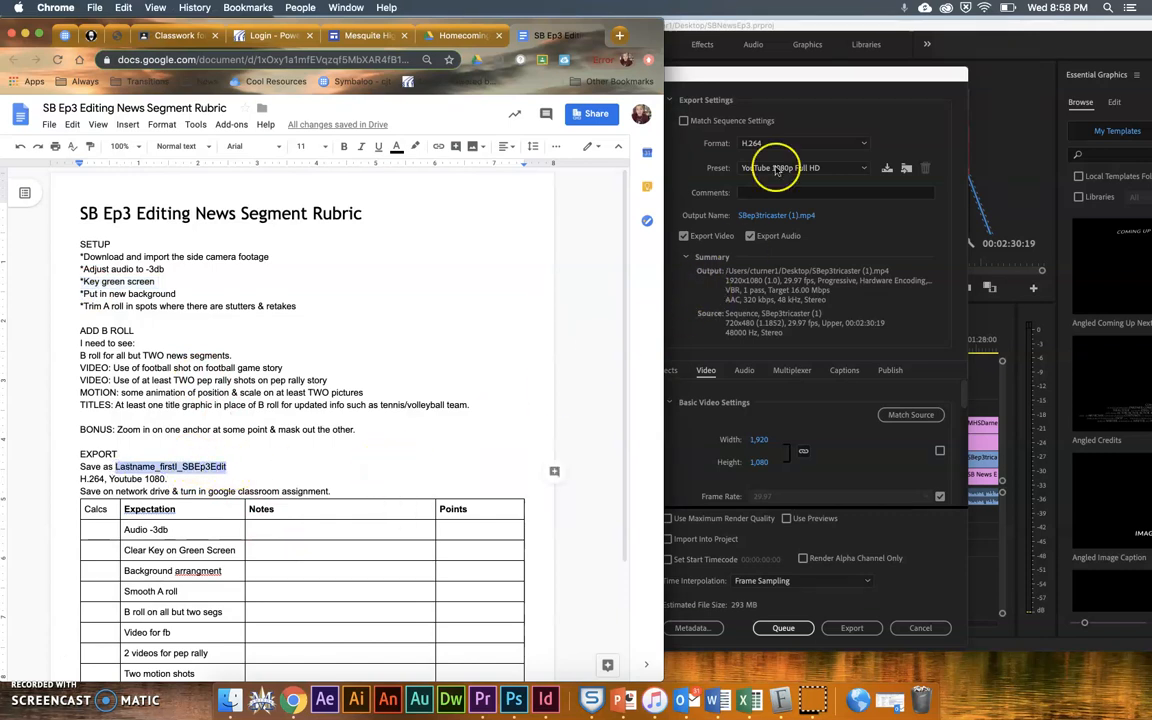
pyautogui.click(792, 93)
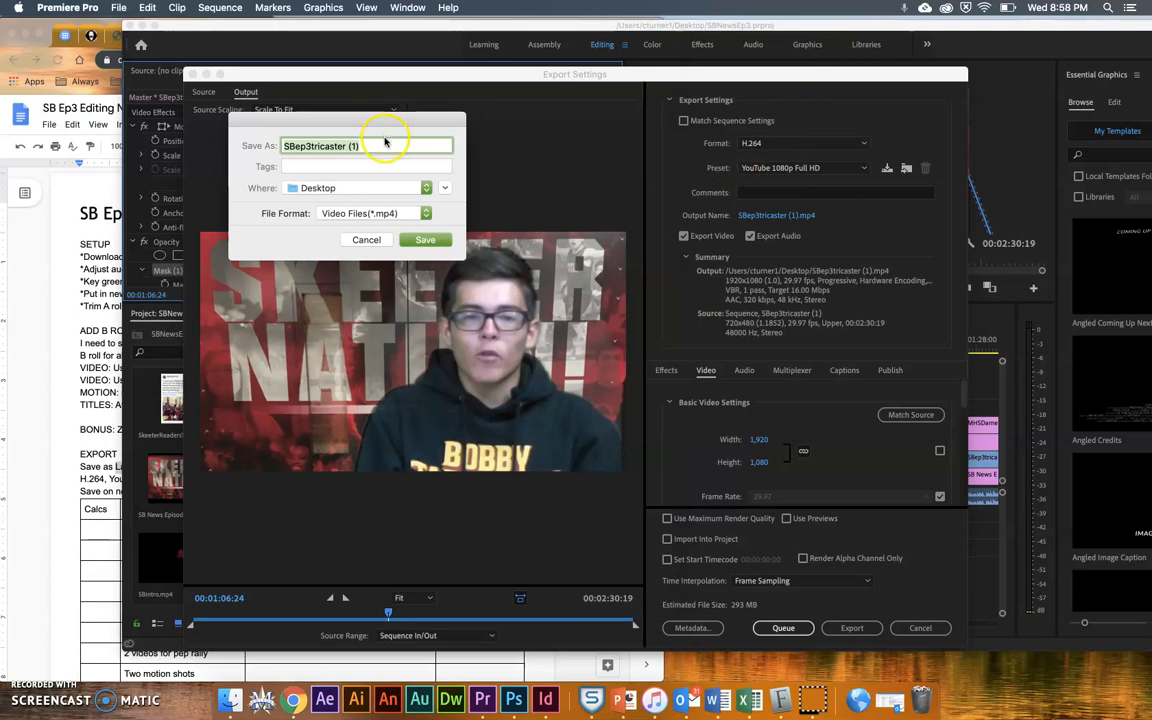
pyautogui.write('Lastname_firstl_SBEp3Edit')
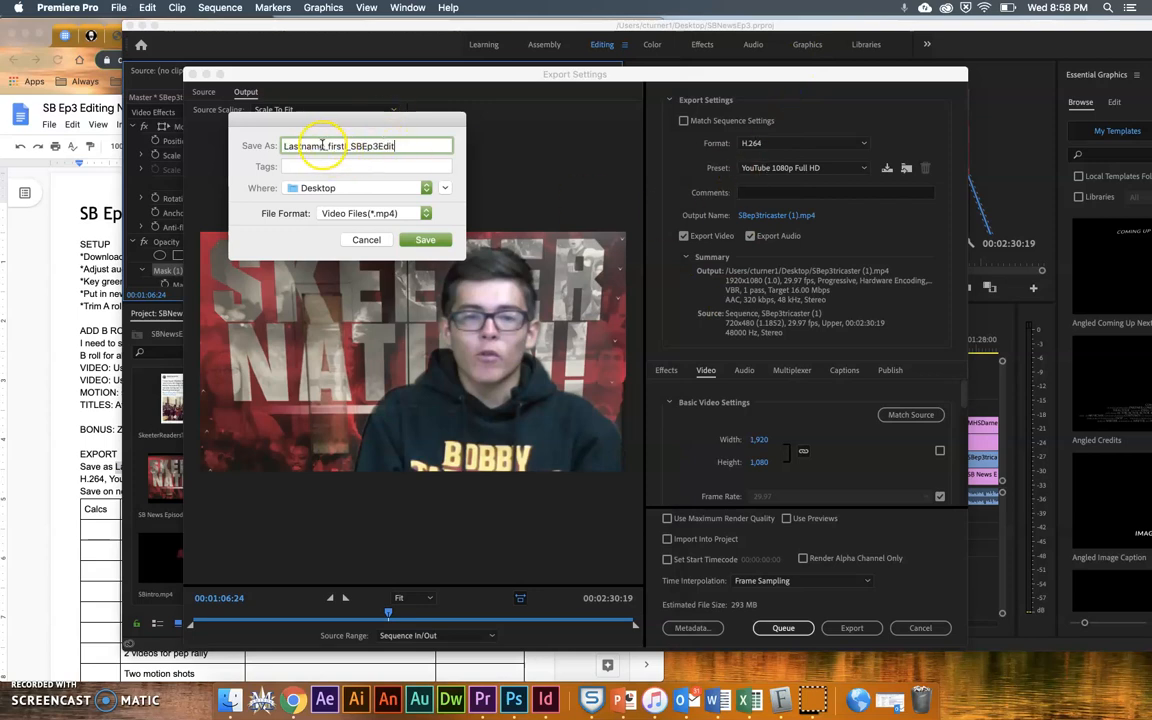
pyautogui.write('Tr')
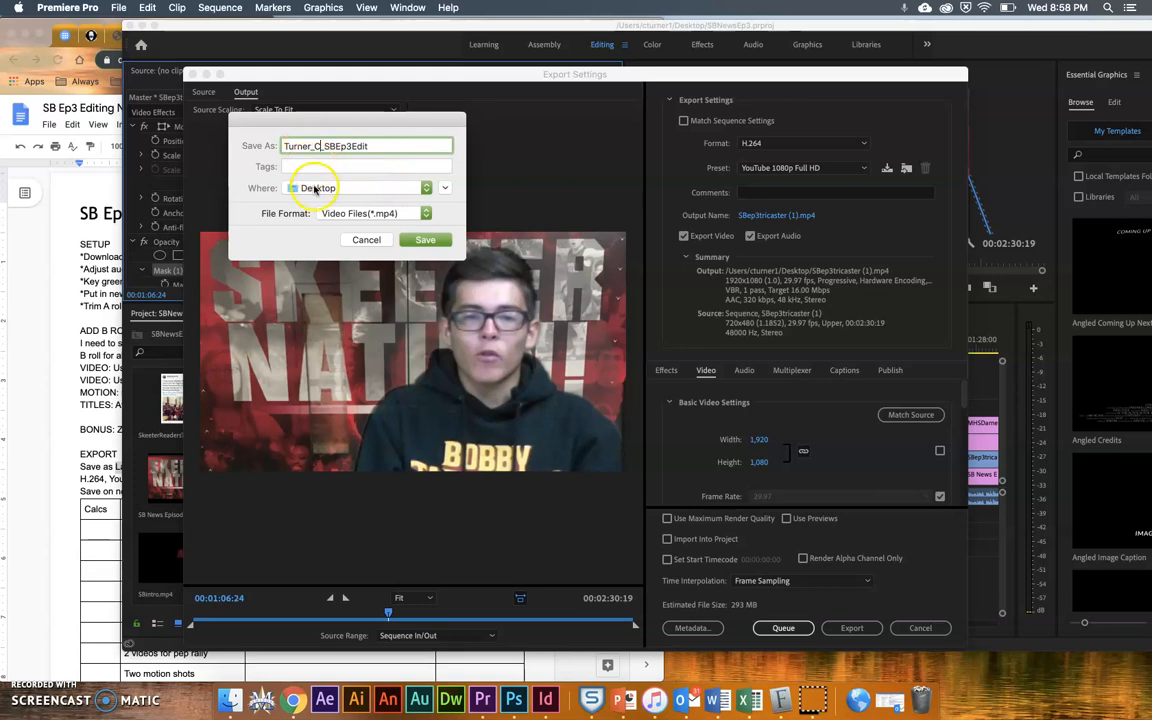
pyautogui.click(82, 289)
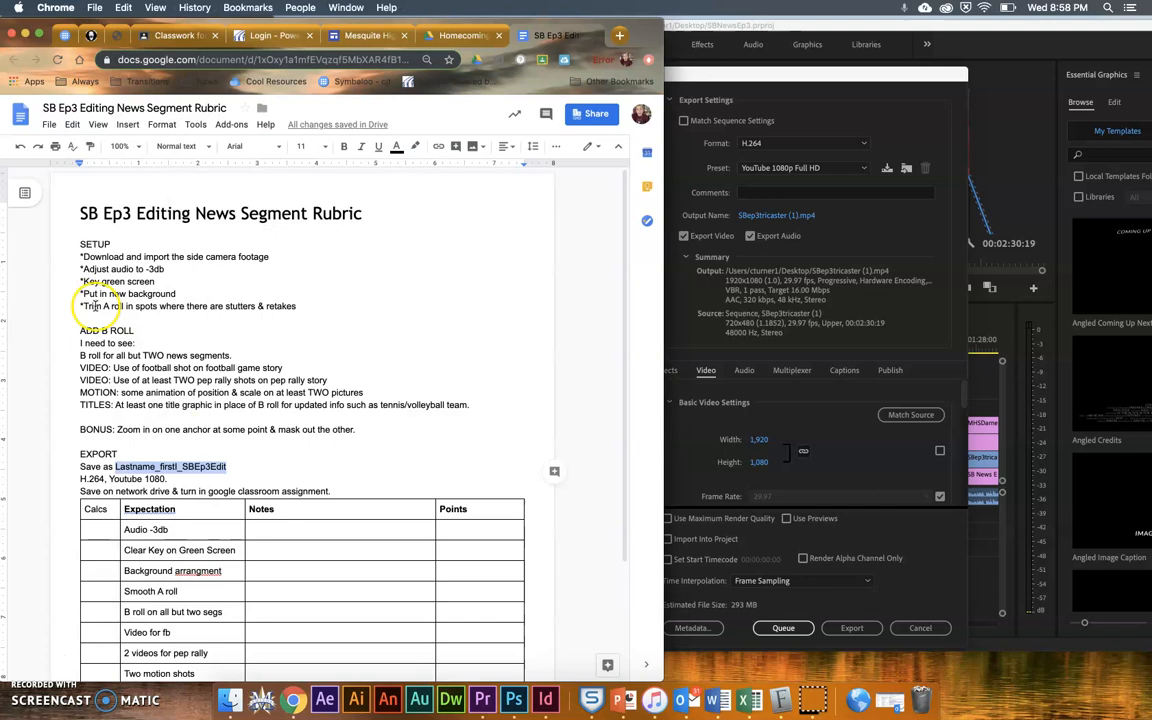
pyautogui.click(736, 88)
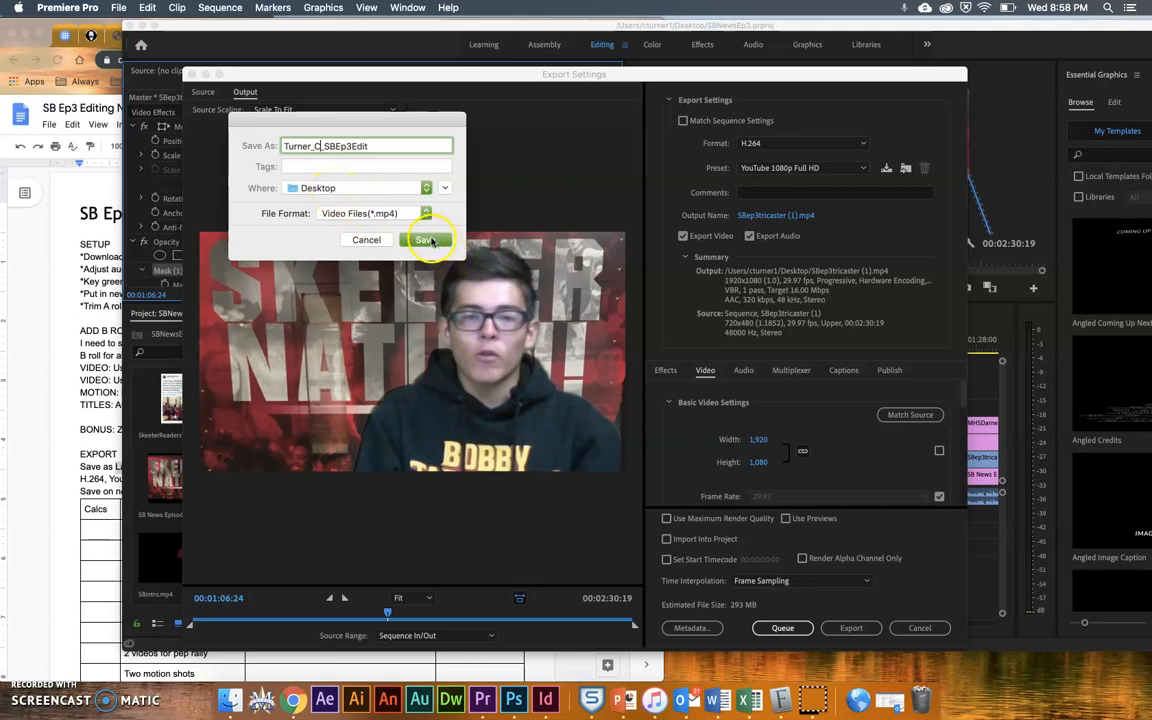
pyautogui.click(428, 240)
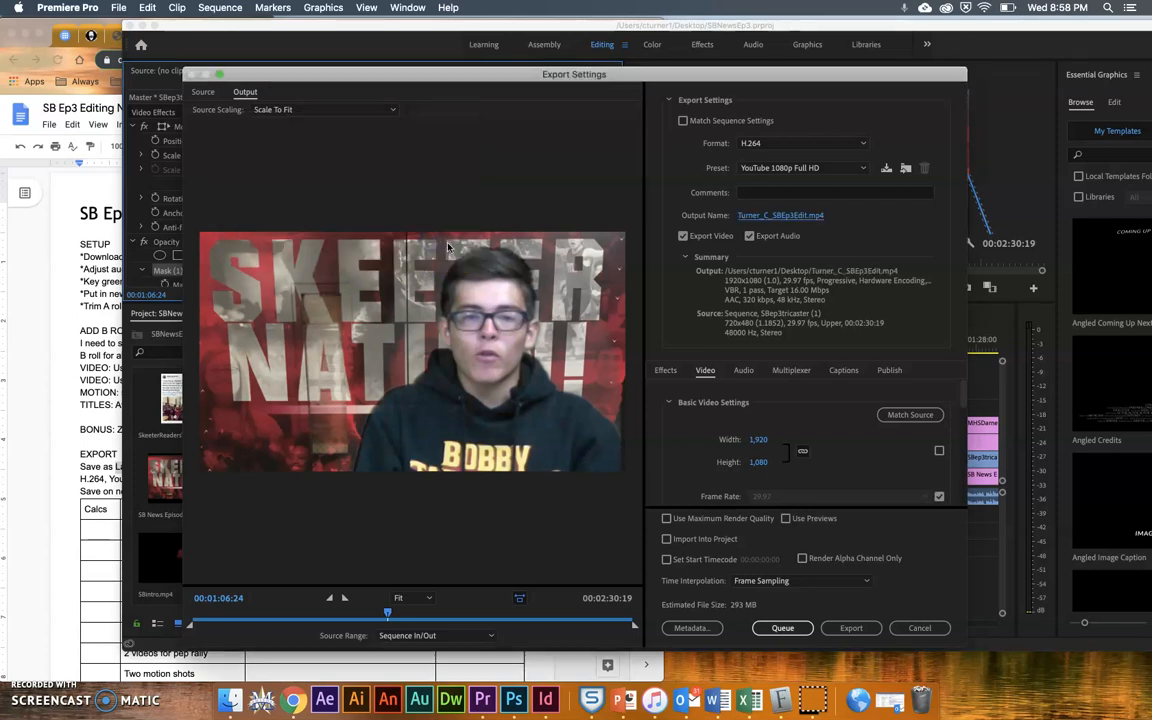
pyautogui.click(851, 627)
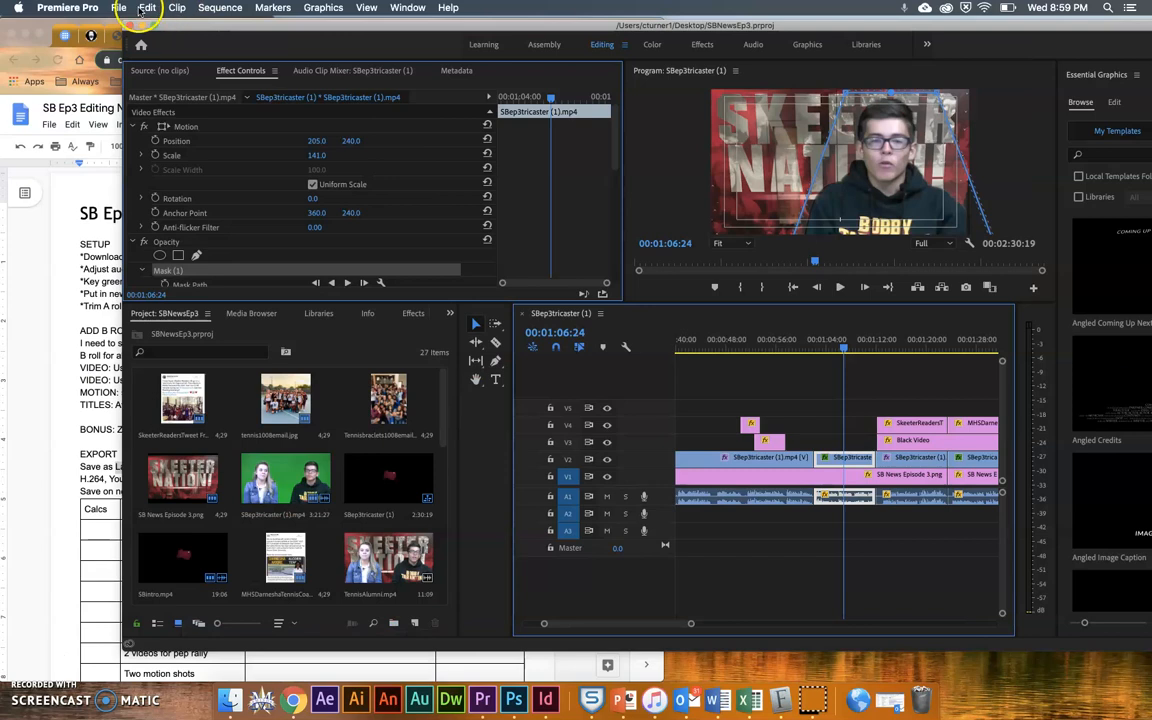
# Mark an in point at 00:00:47:23 and an out point at 00:01:16:06 on the sequence timeline.
pyautogui.click(140, 8)
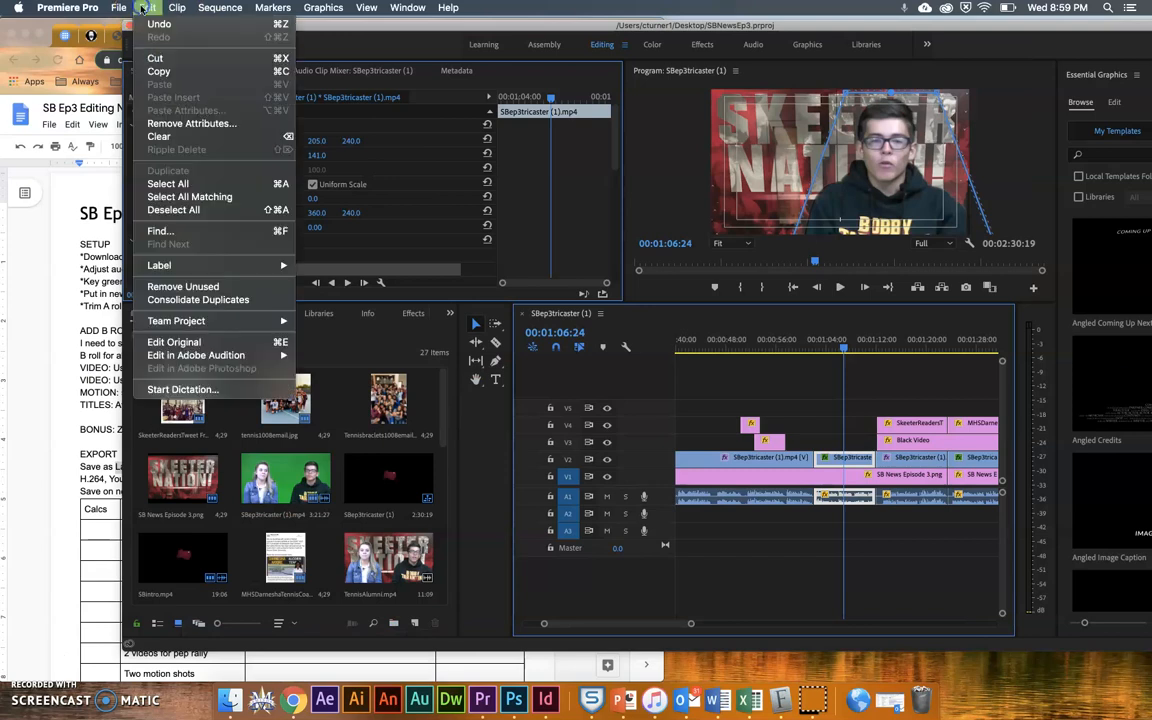
pyautogui.click(728, 321)
pyautogui.click(757, 343)
pyautogui.click(727, 343)
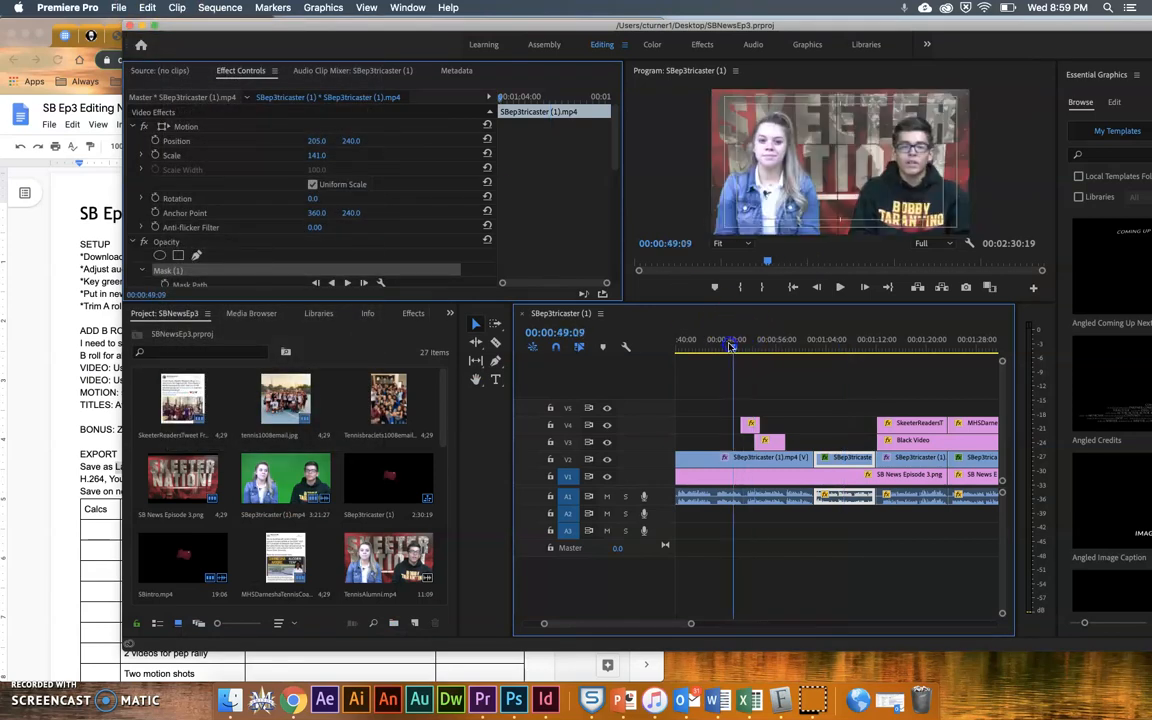
pyautogui.press('i')
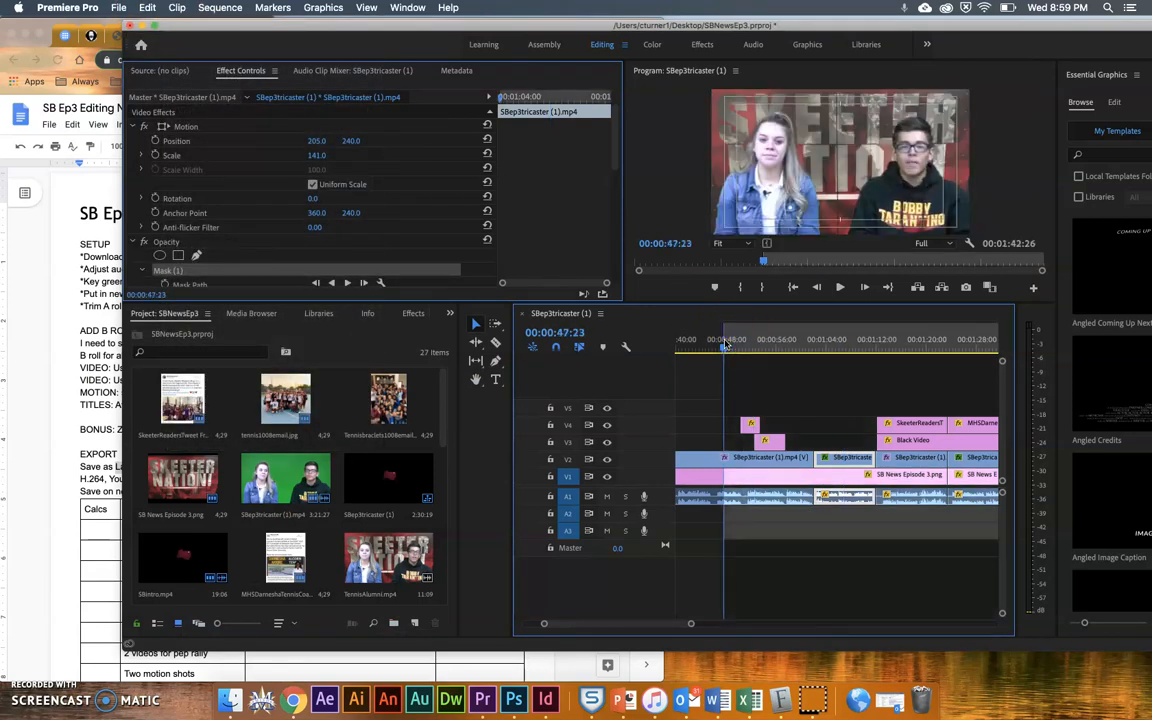
pyautogui.click(904, 343)
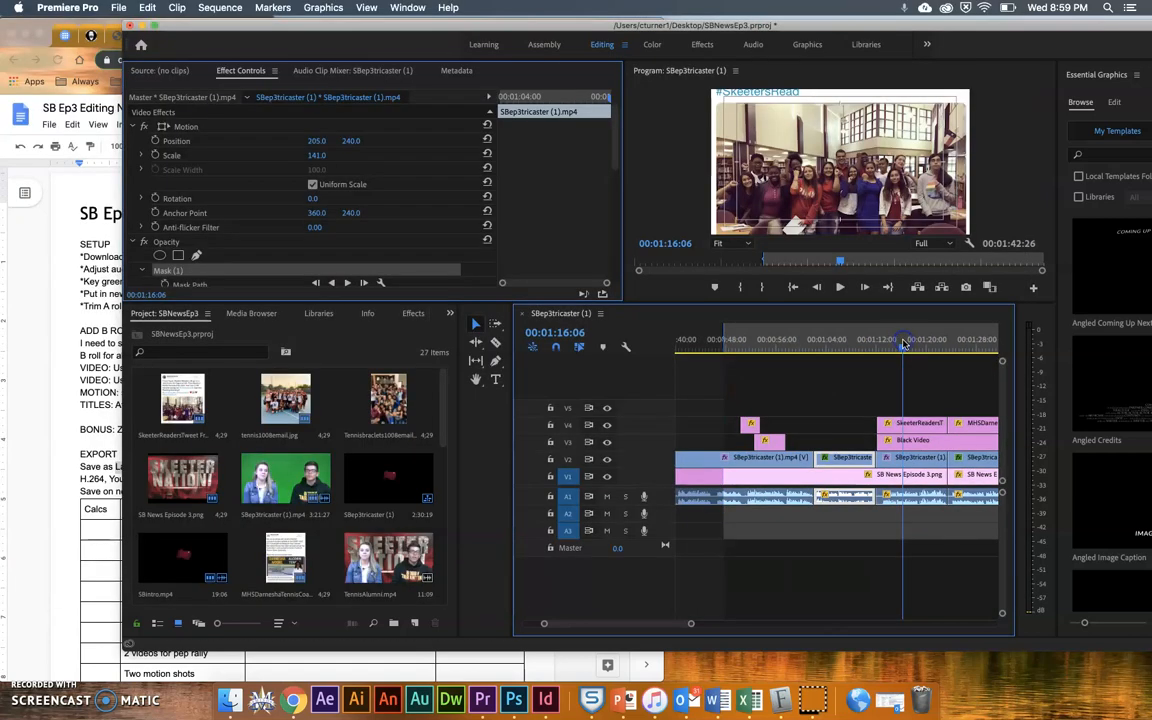
pyautogui.press('o')
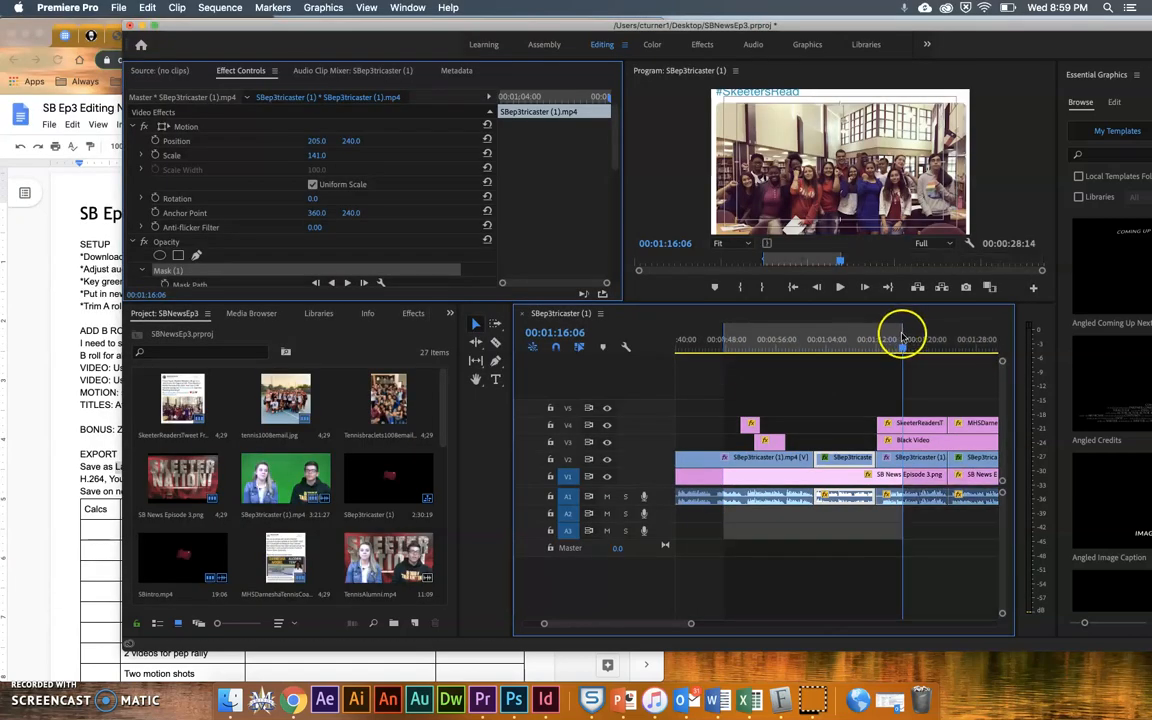
# Shift the timeline's out point later and its in point slightly later so the marked range lasts 00:00:34:26.
pyautogui.moveTo(904, 334); pyautogui.dragTo(947, 342)
pyautogui.moveTo(725, 344)
pyautogui.mouseDown()
pyautogui.moveTo(713, 348)
pyautogui.moveTo(733, 345)
pyautogui.mouseUp()
pyautogui.click(553, 237)
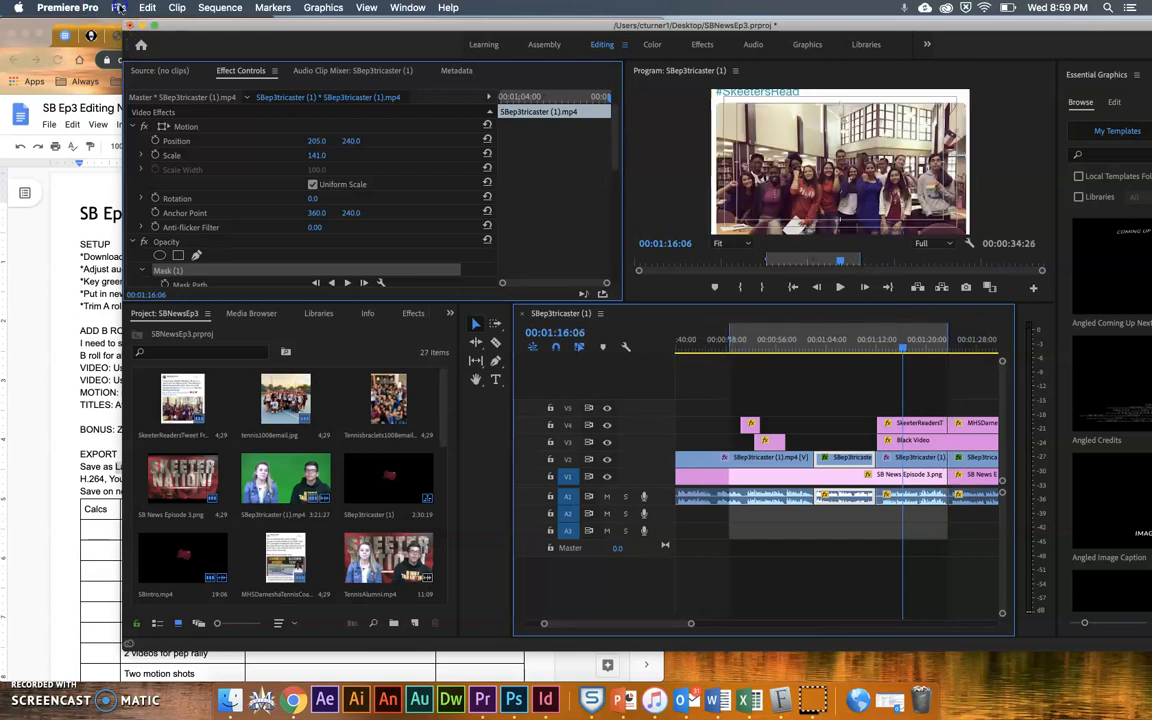
# Bring up the media export settings for the marked sequence, accepting the offline material, and set the source range to Entire Sequence.
pyautogui.click(119, 8)
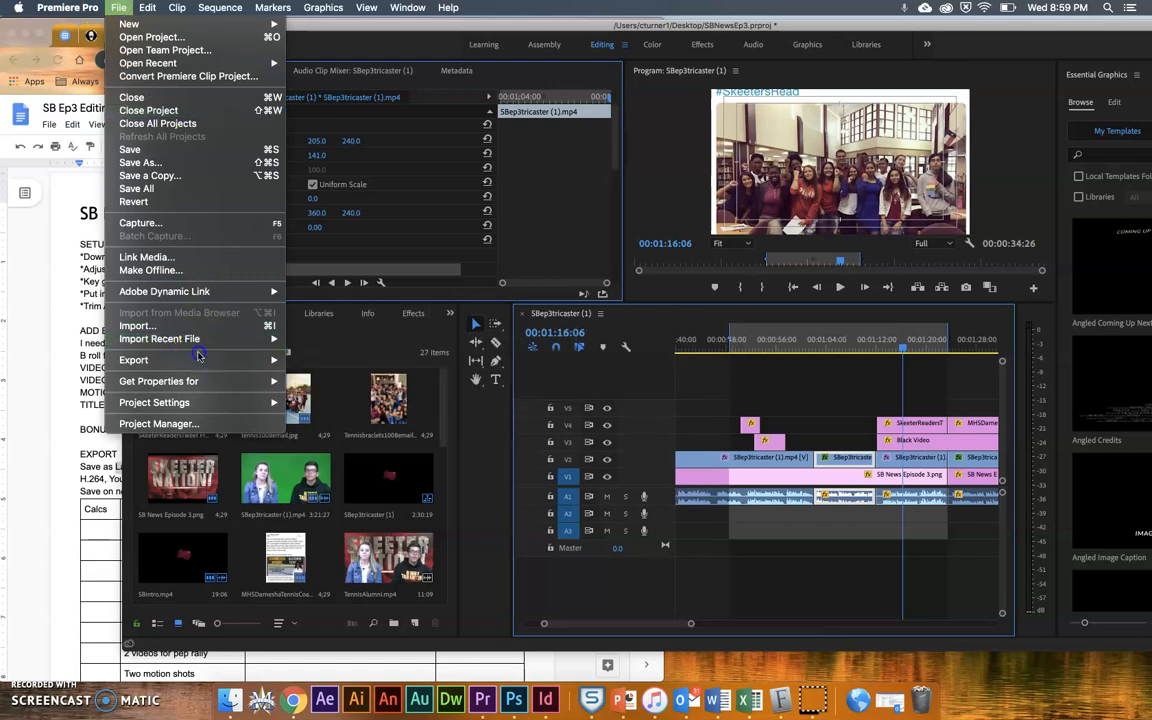
pyautogui.click(197, 361)
pyautogui.click(316, 360)
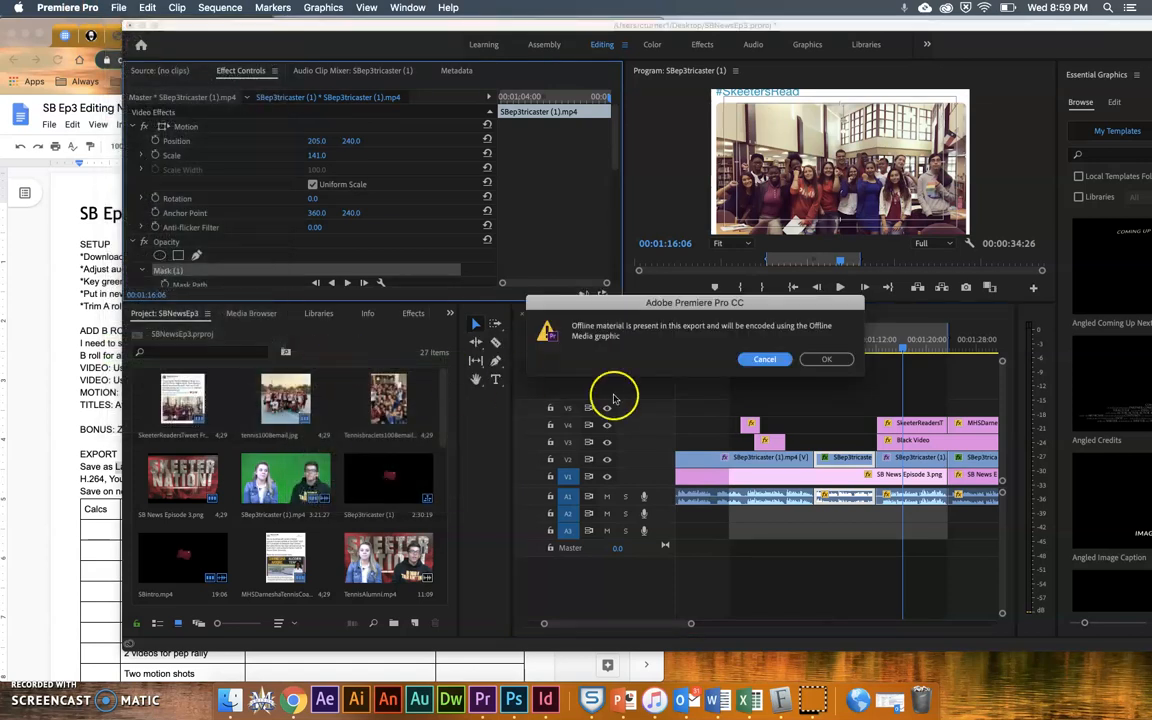
pyautogui.click(818, 360)
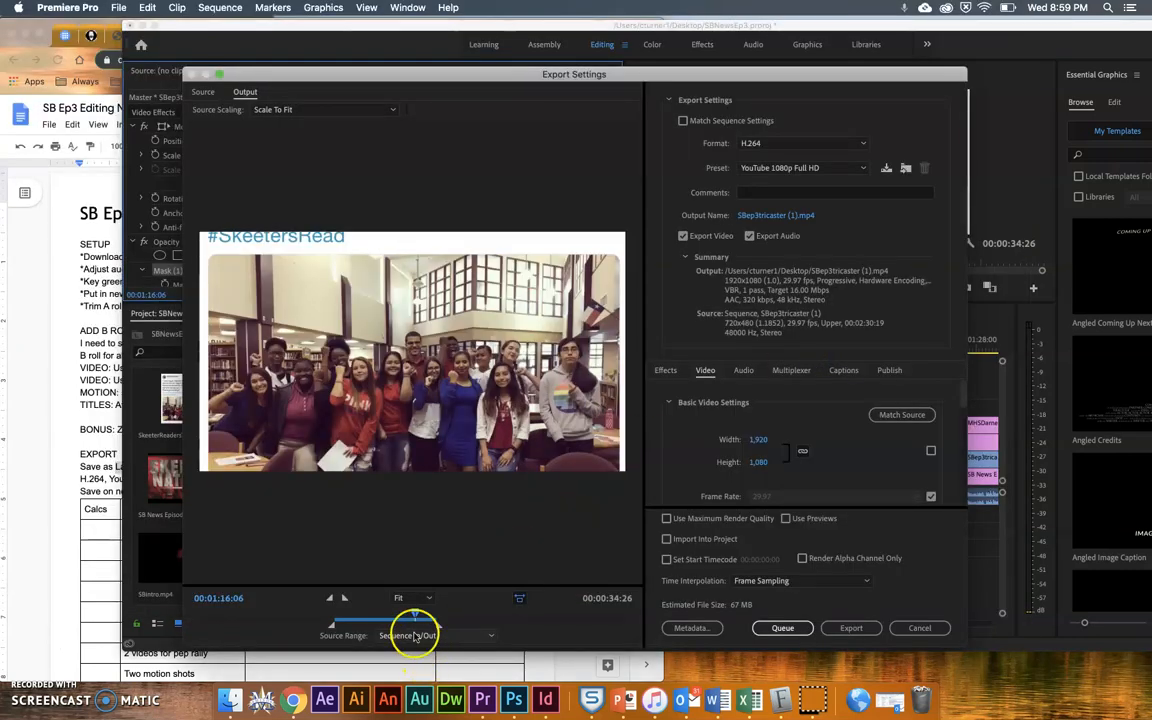
pyautogui.click(405, 643)
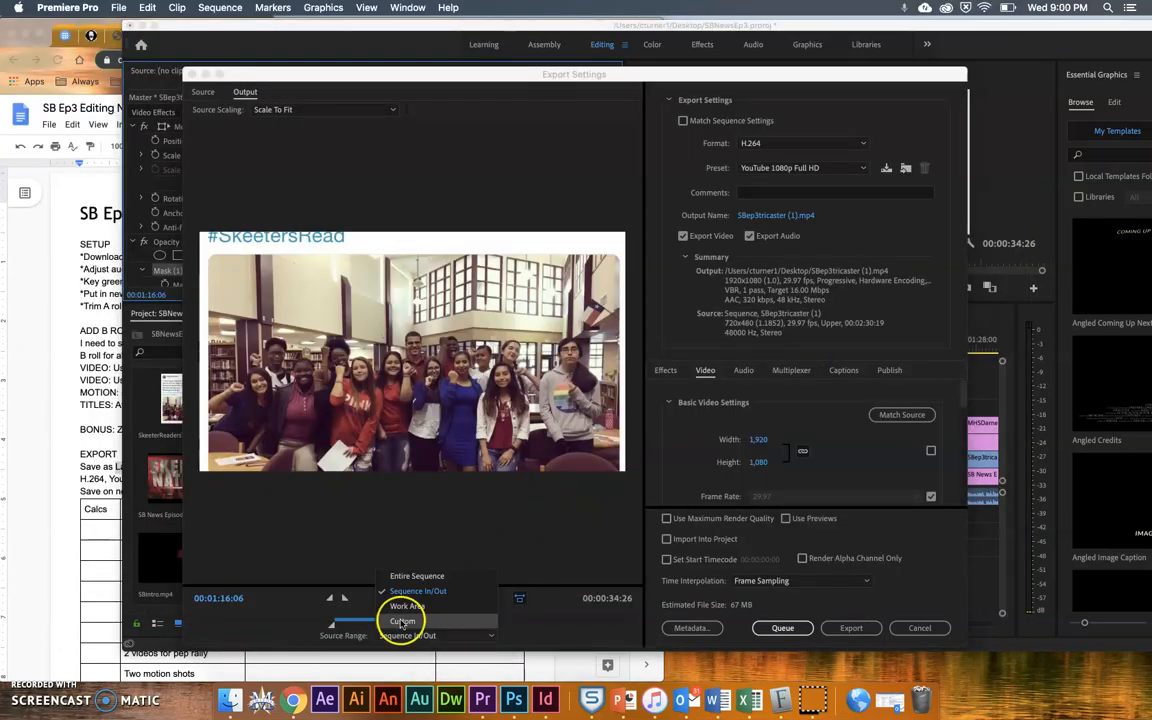
pyautogui.click(398, 577)
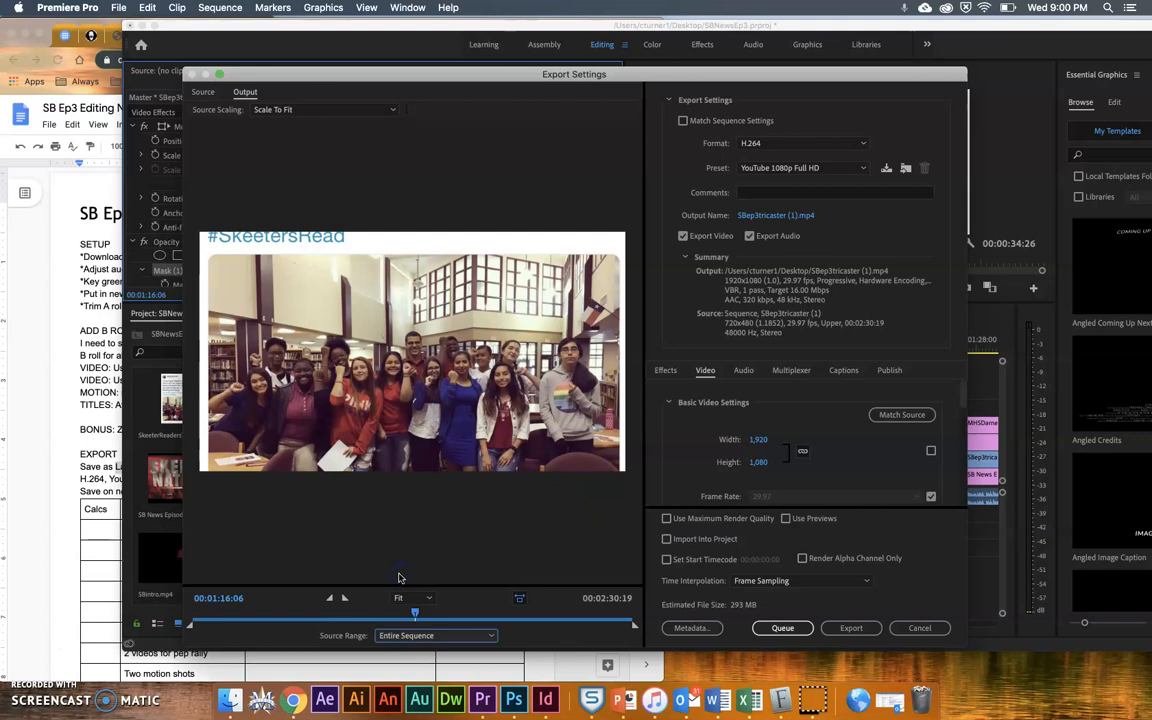
# Set the export source range to Sequence In/Out and scrub the preview within the marked section.
pyautogui.click(450, 635)
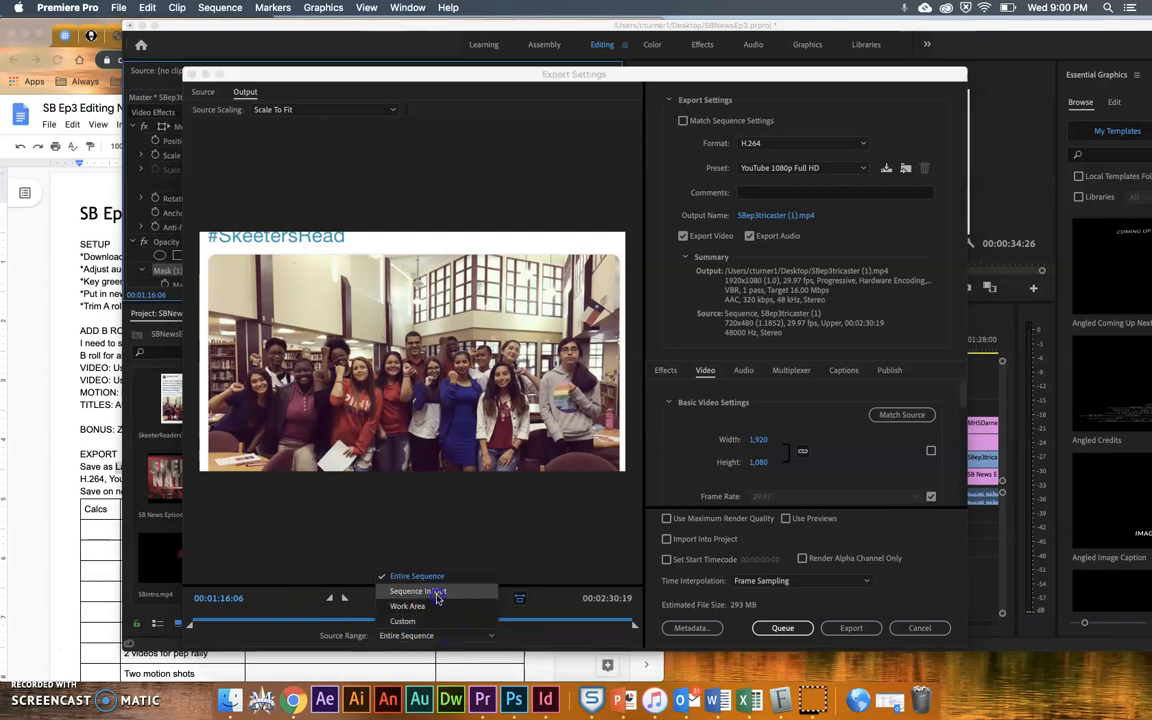
pyautogui.click(436, 590)
pyautogui.moveTo(414, 614)
pyautogui.mouseDown()
pyautogui.moveTo(322, 617)
pyautogui.moveTo(410, 617)
pyautogui.mouseUp()
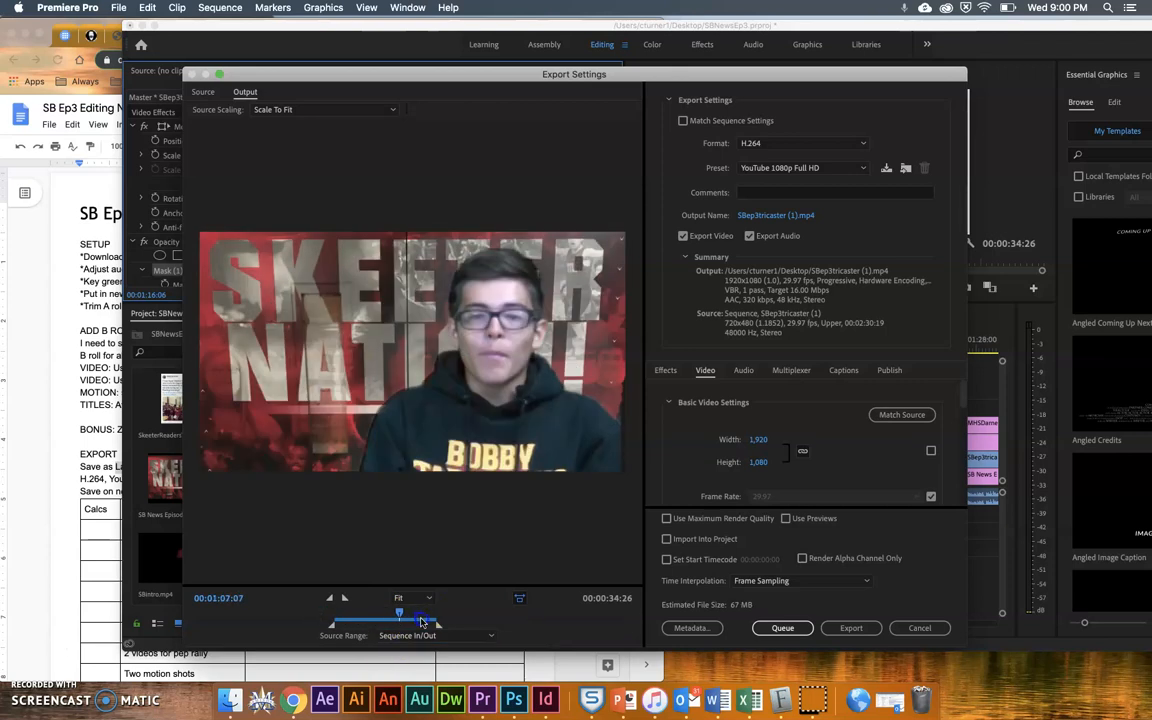
# Try the Work Area and Custom source ranges for the export, and dismiss the export settings without exporting.
pyautogui.click(412, 635)
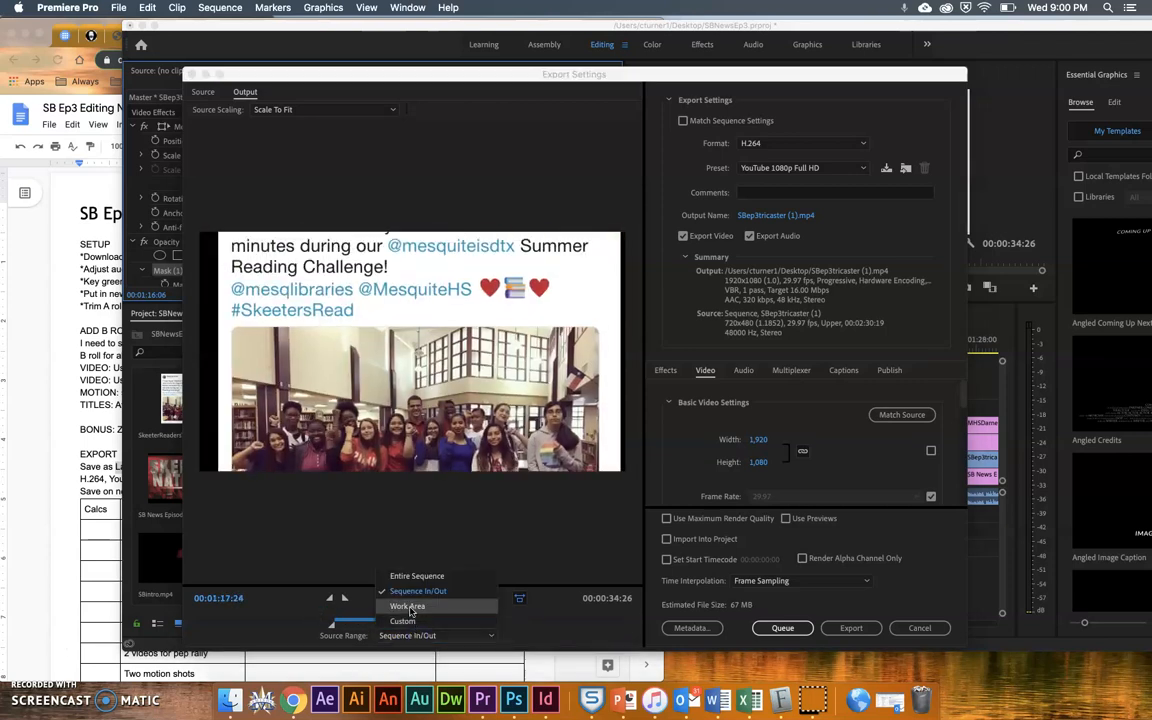
pyautogui.click(409, 607)
pyautogui.click(452, 632)
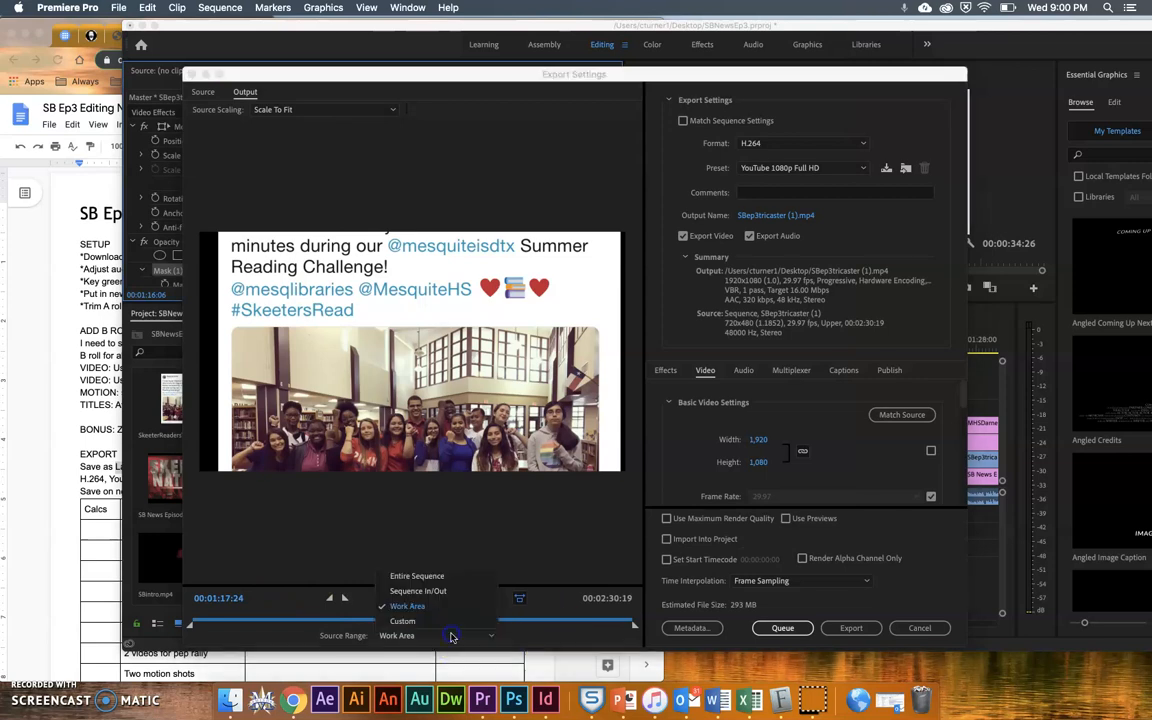
pyautogui.click(442, 624)
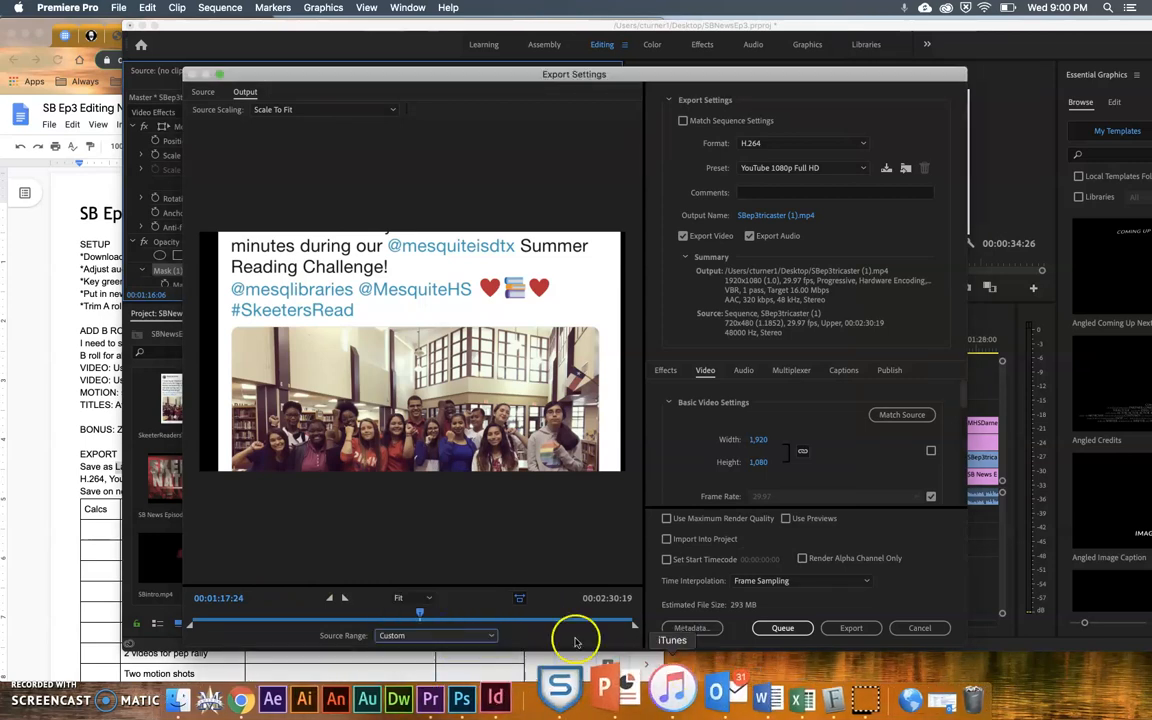
pyautogui.click(478, 635)
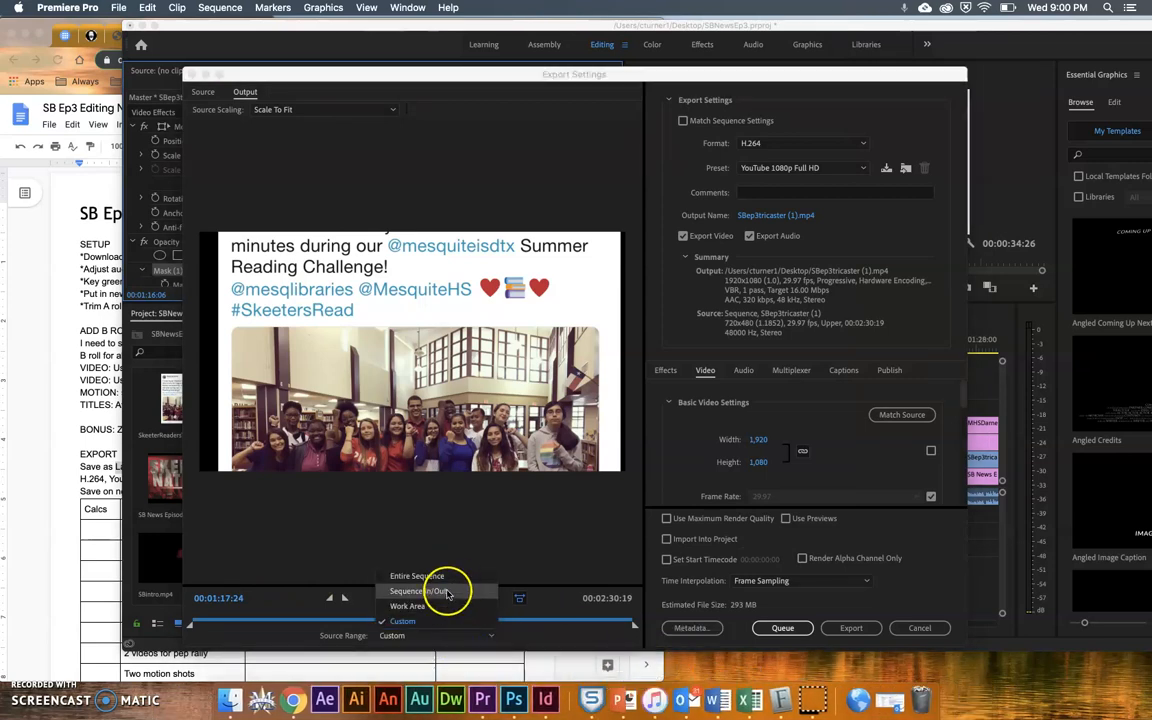
pyautogui.click(912, 629)
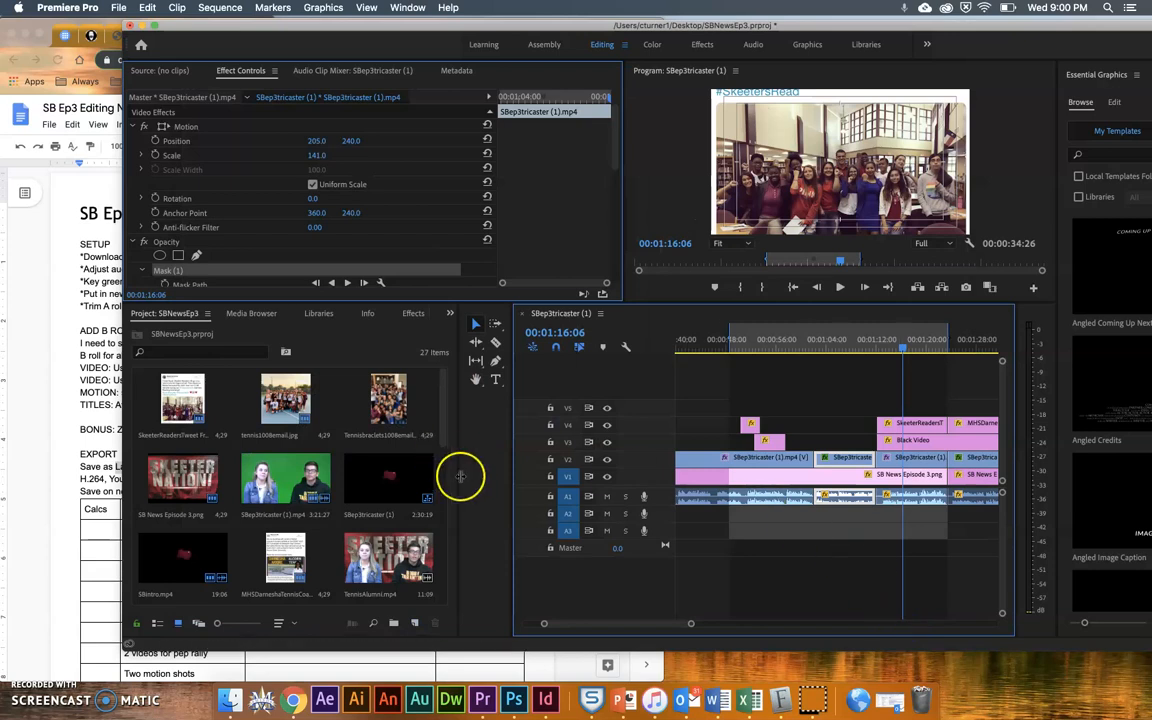
# Minimize the project, switch to Chrome, and review the SB Ep3 Editing News Segment assignment in Google Classroom down to its attachments.
pyautogui.click(141, 27)
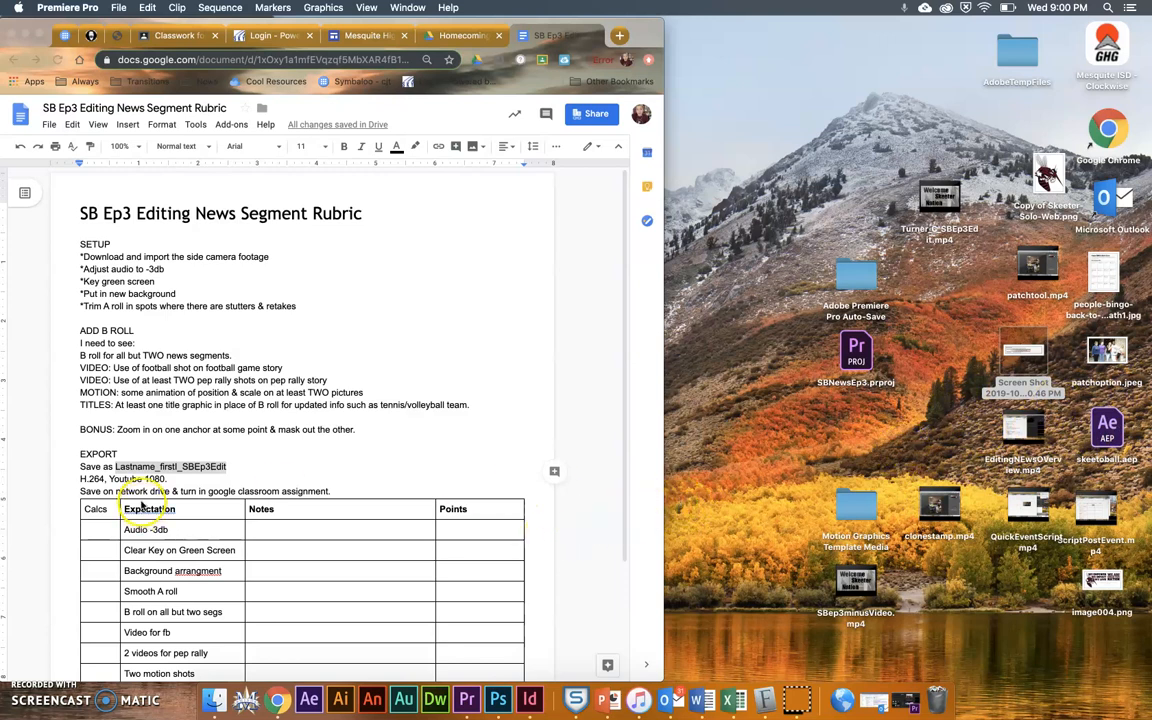
pyautogui.click(105, 495)
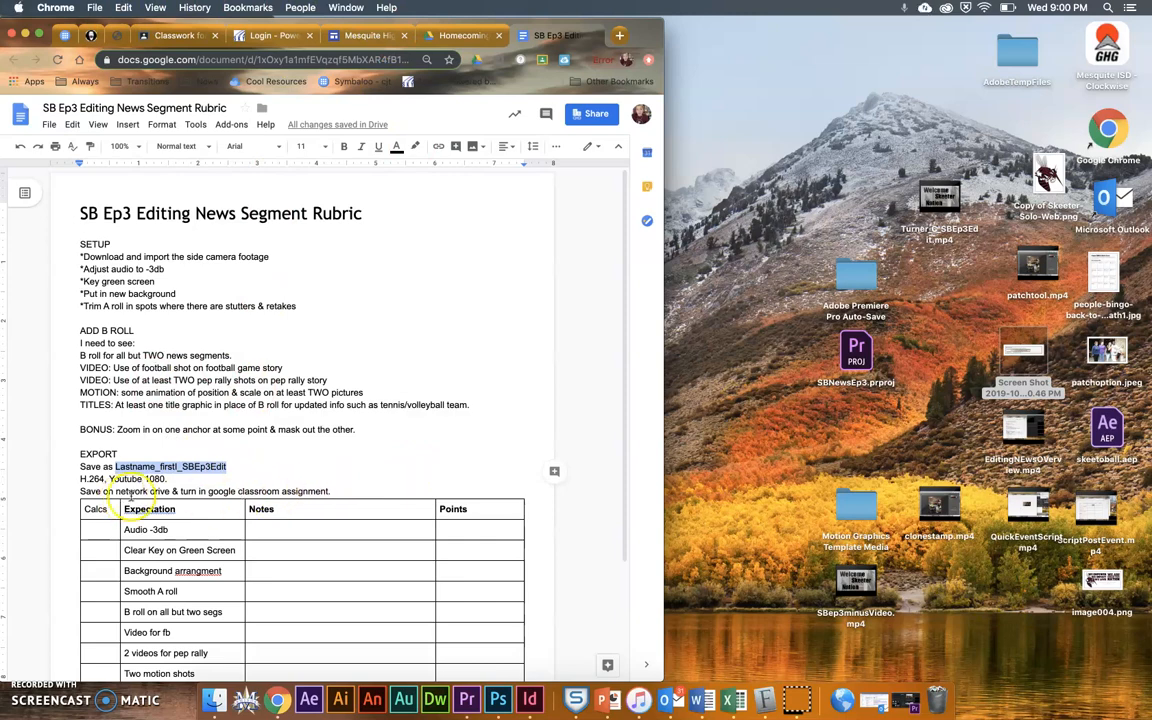
pyautogui.click(153, 36)
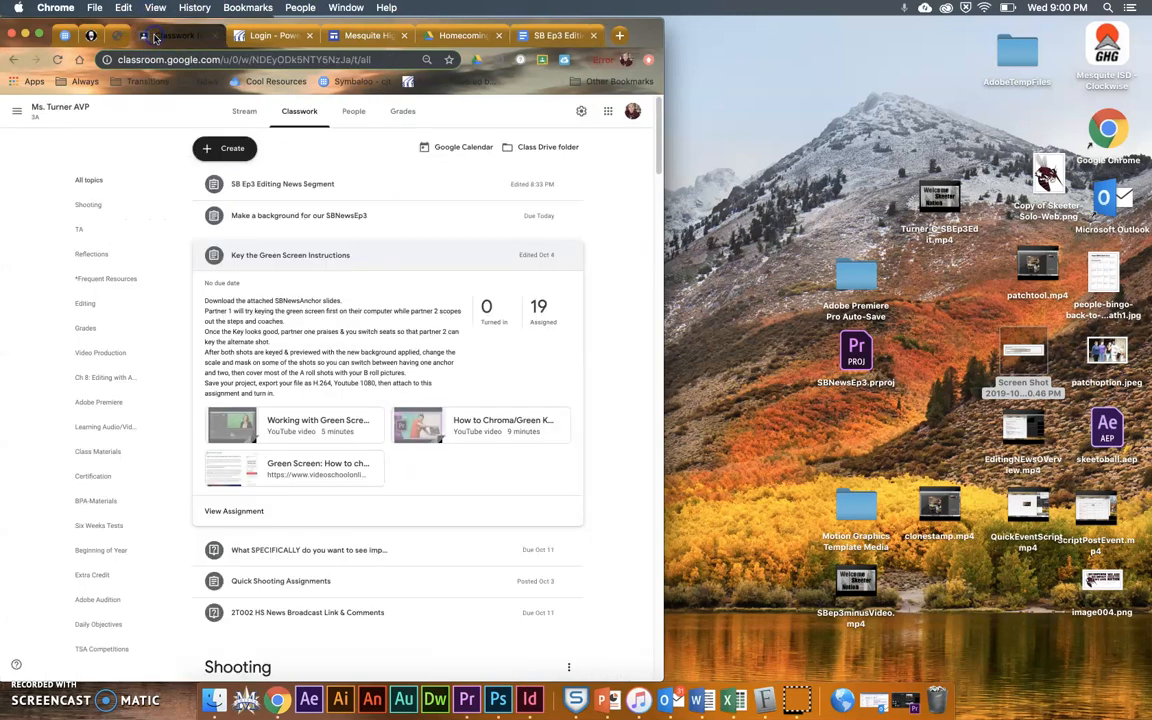
pyautogui.click(284, 183)
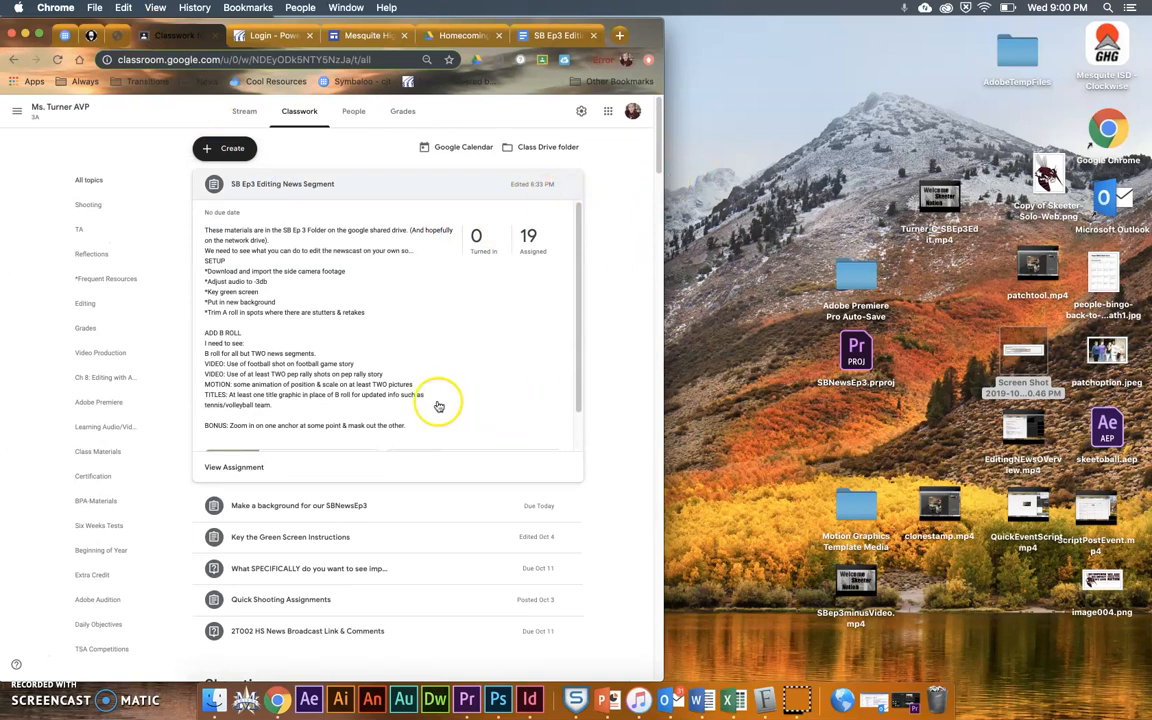
pyautogui.moveTo(577, 336); pyautogui.dragTo(578, 385)
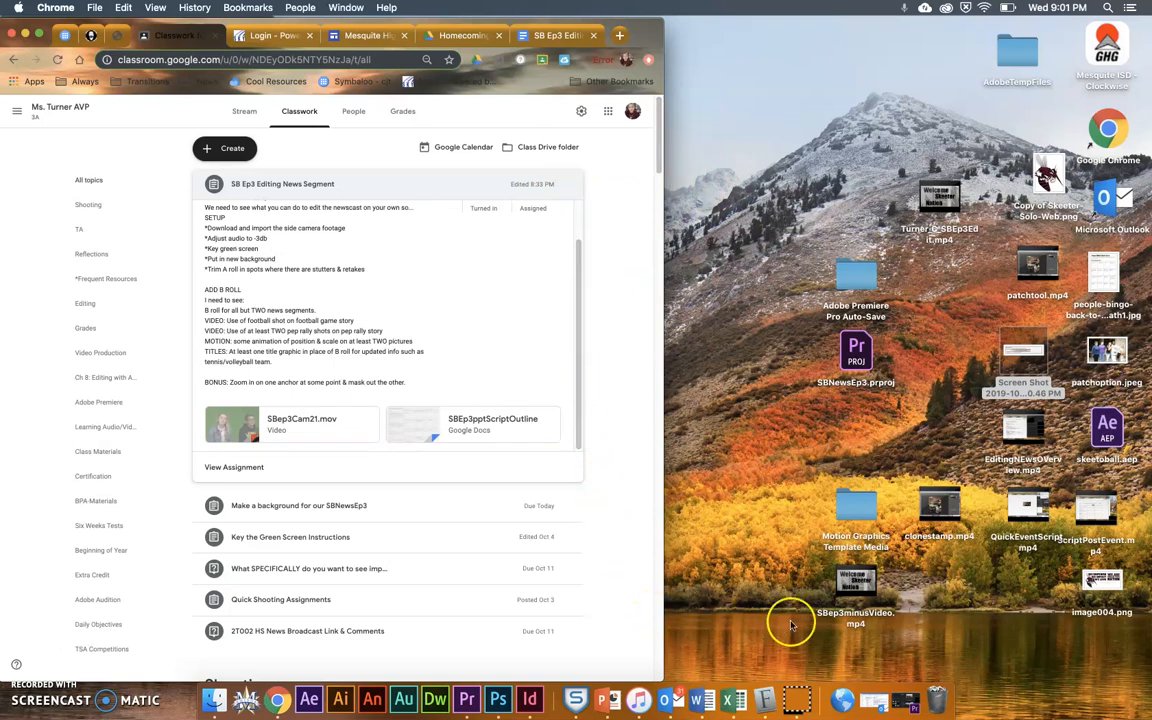
# Switch back to Premiere Pro and move the sequence playhead to 00:00:23:25 to preview the two-anchor shot.
pyautogui.click(908, 694)
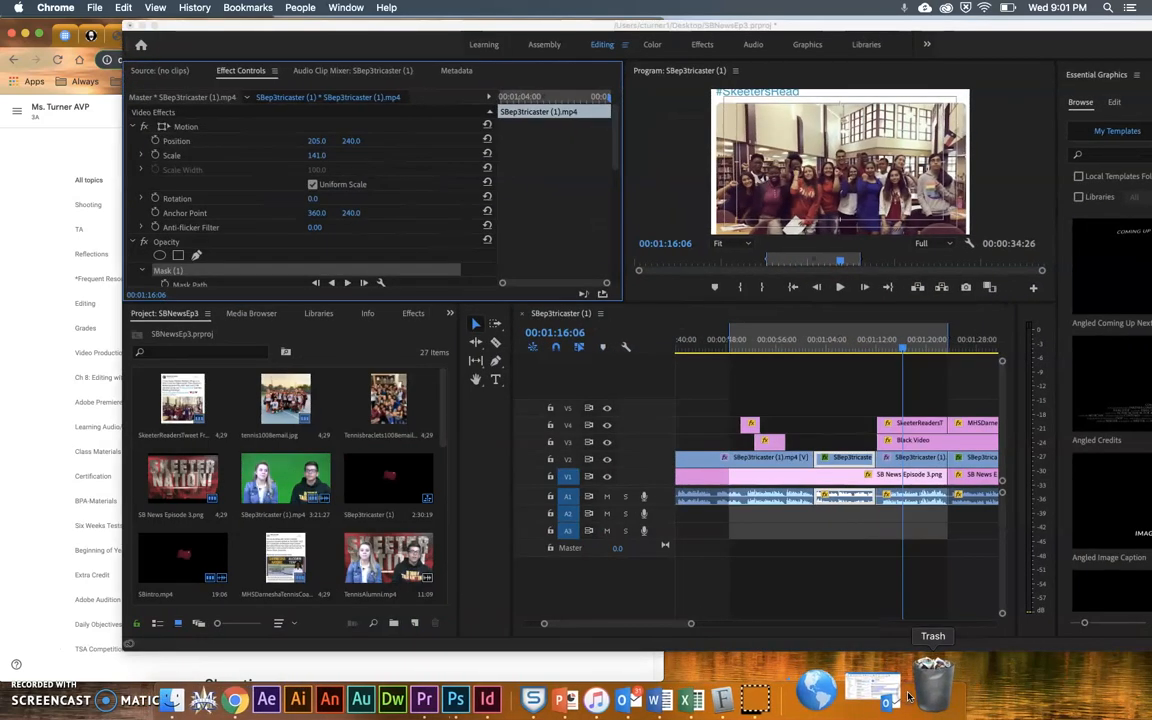
pyautogui.moveTo(755, 332); pyautogui.dragTo(693, 351)
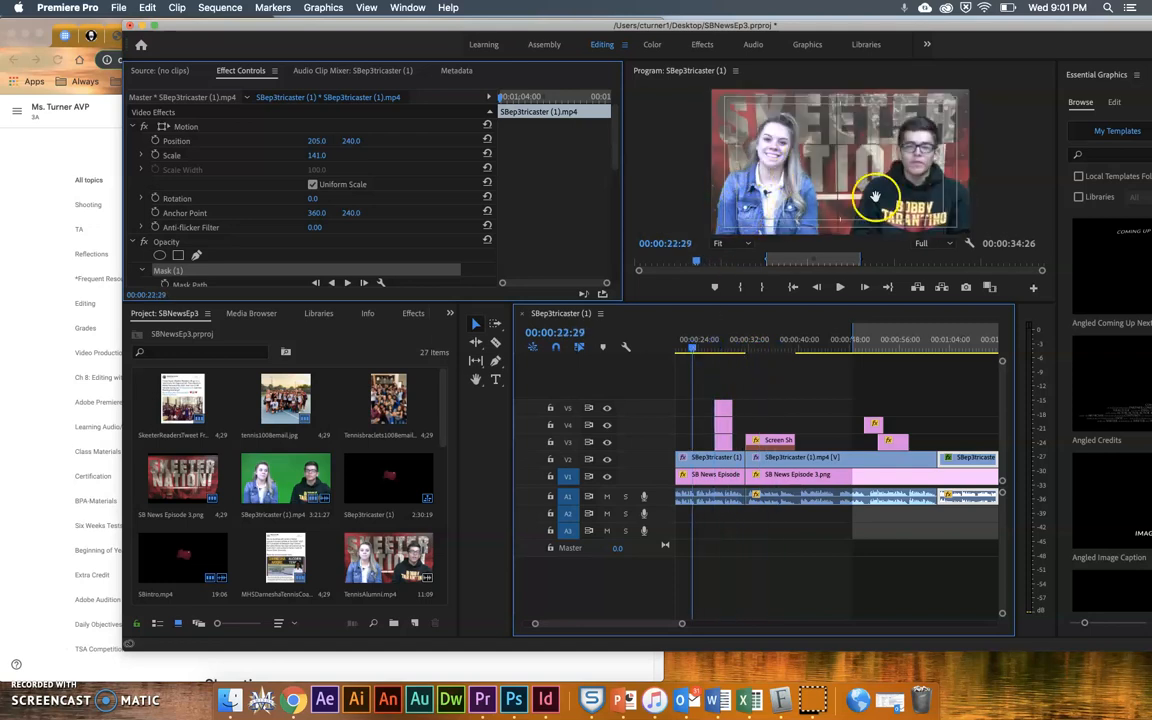
pyautogui.moveTo(694, 347)
pyautogui.mouseDown()
pyautogui.moveTo(750, 355)
pyautogui.moveTo(701, 357)
pyautogui.mouseUp()
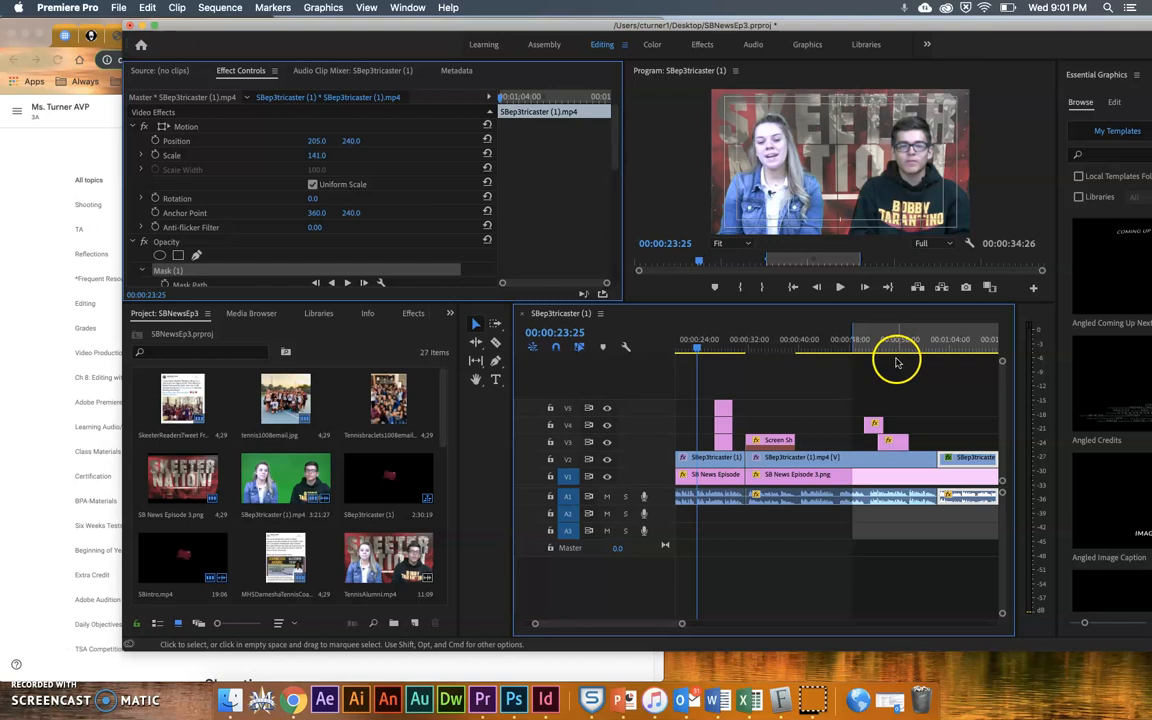
pyautogui.moveTo(682, 627); pyautogui.dragTo(833, 623)
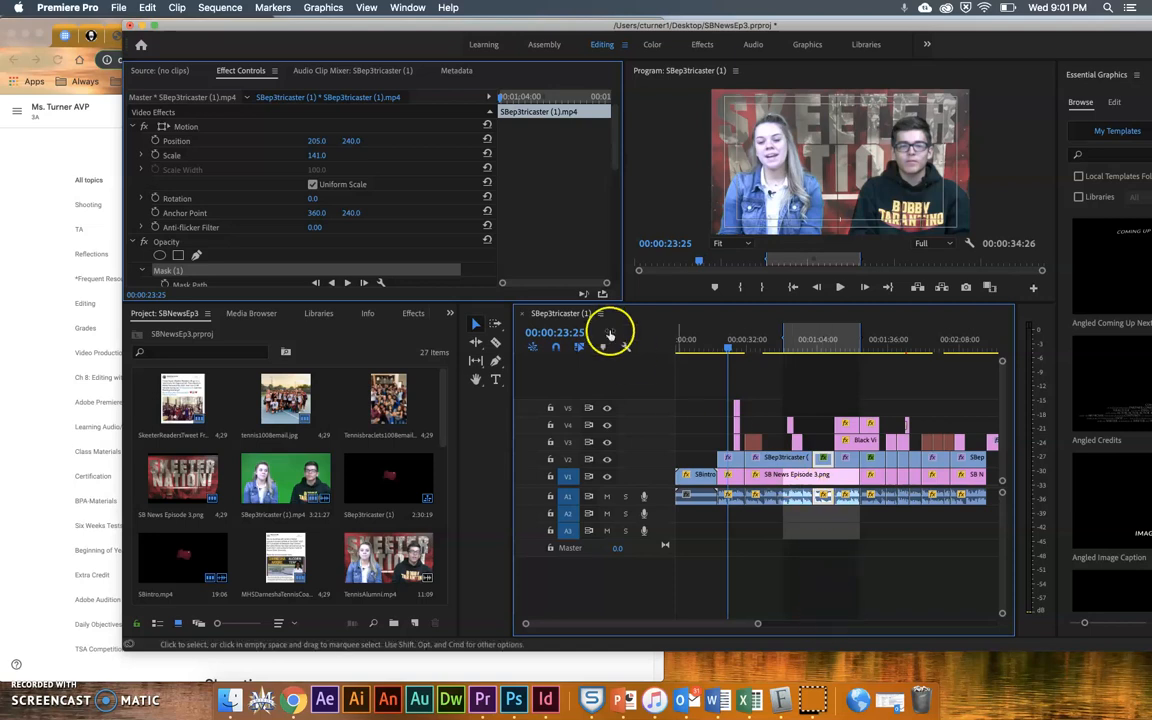